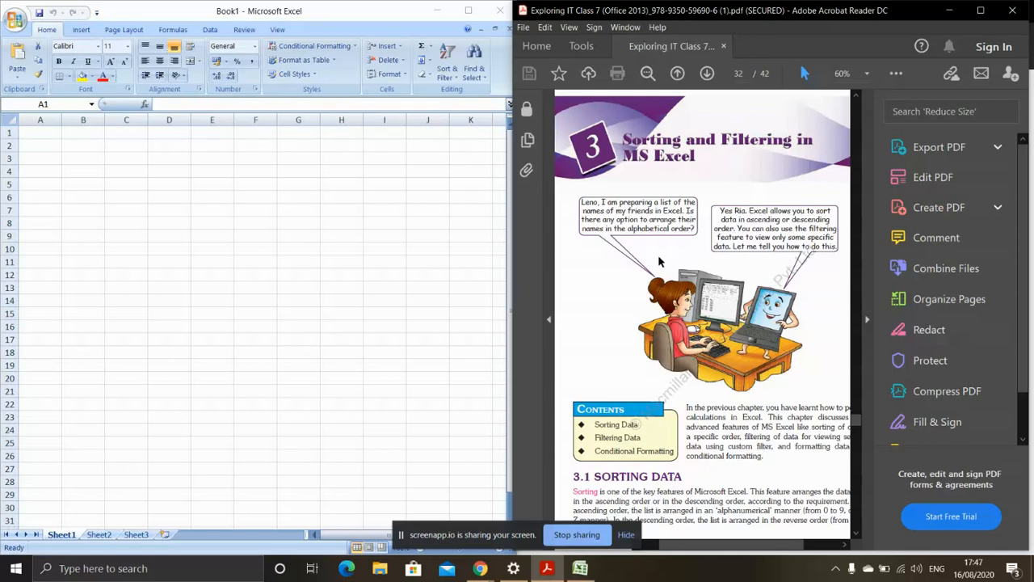
Read the textbook's section 3.1 on sorting data, including the ice cream example and the ascending and descending sort steps
scroll(707, 246, "down", 3)
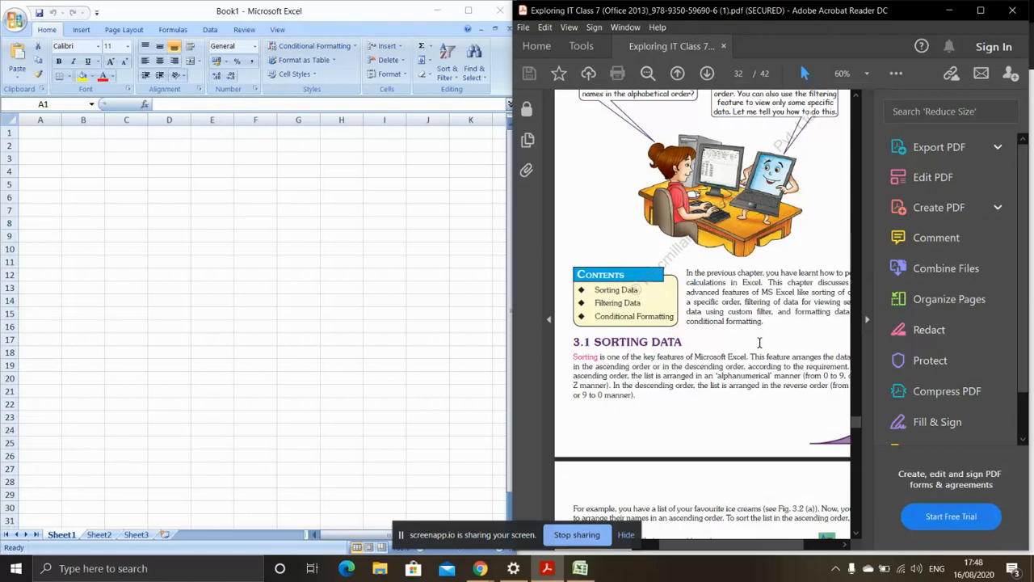
left_click_drag(695, 550, 677, 550)
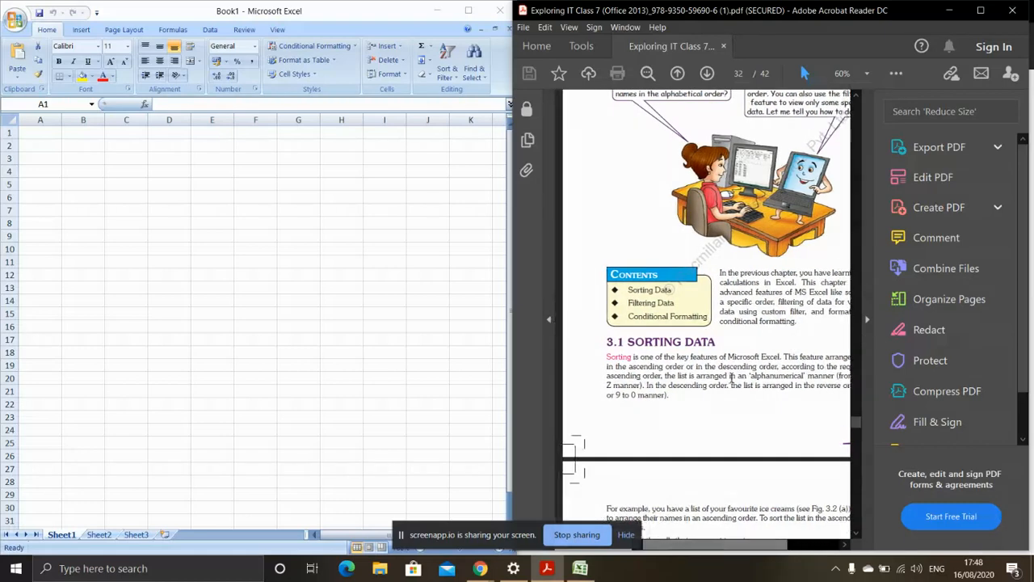
scroll(731, 378, "down", 5)
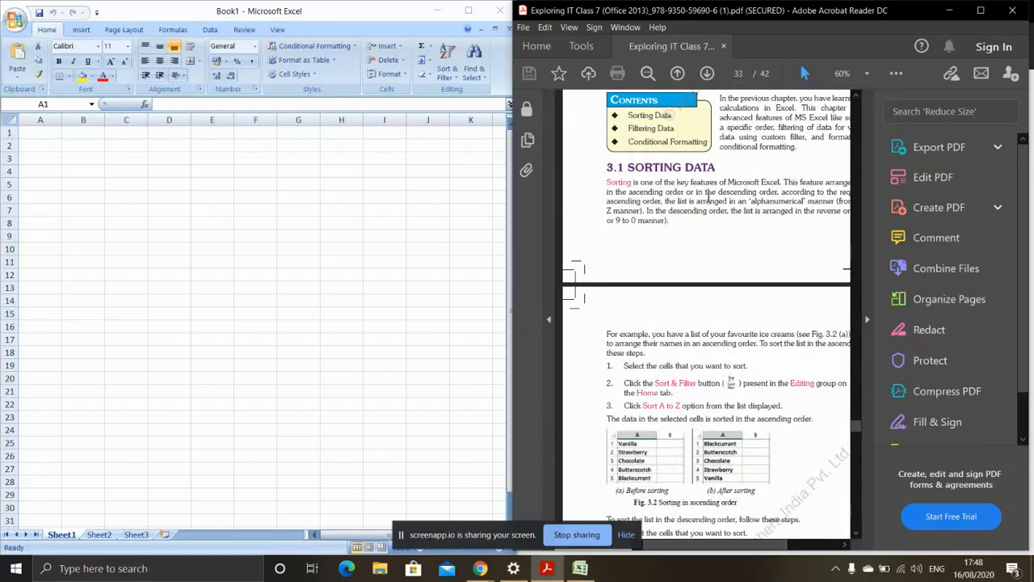
left_click_drag(676, 544, 706, 546)
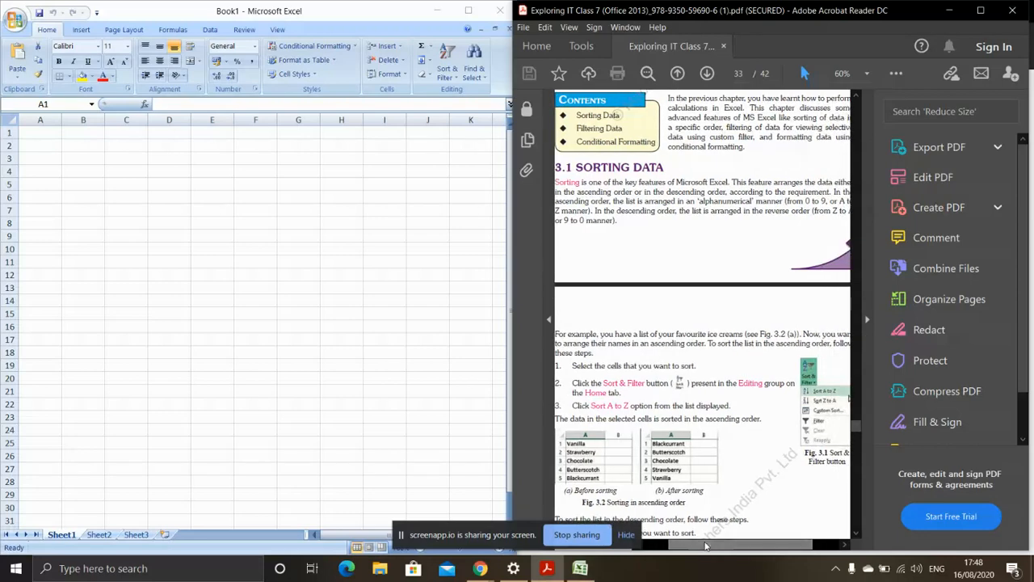
scroll(686, 420, "down", 3)
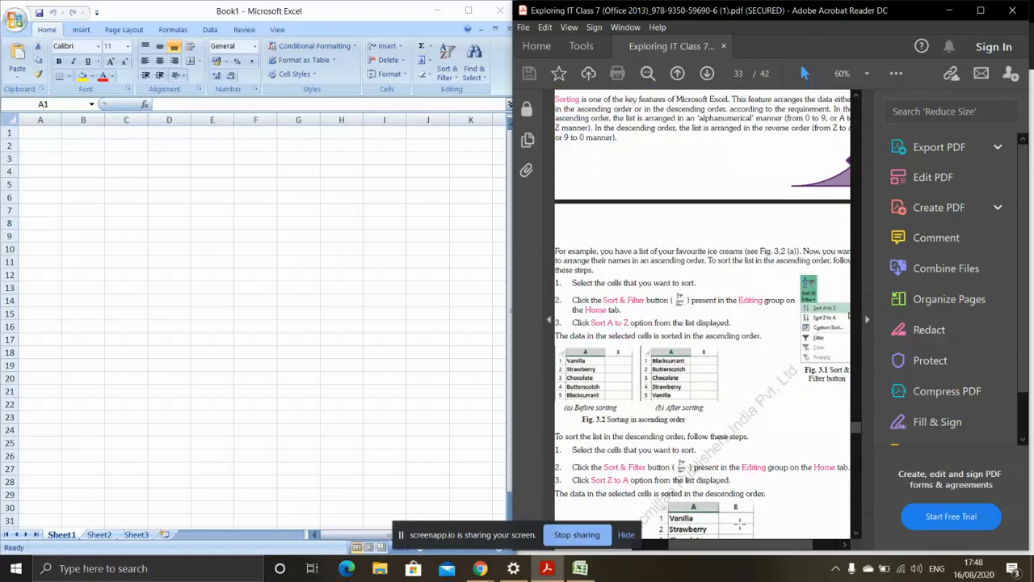
left_click_drag(741, 545, 731, 546)
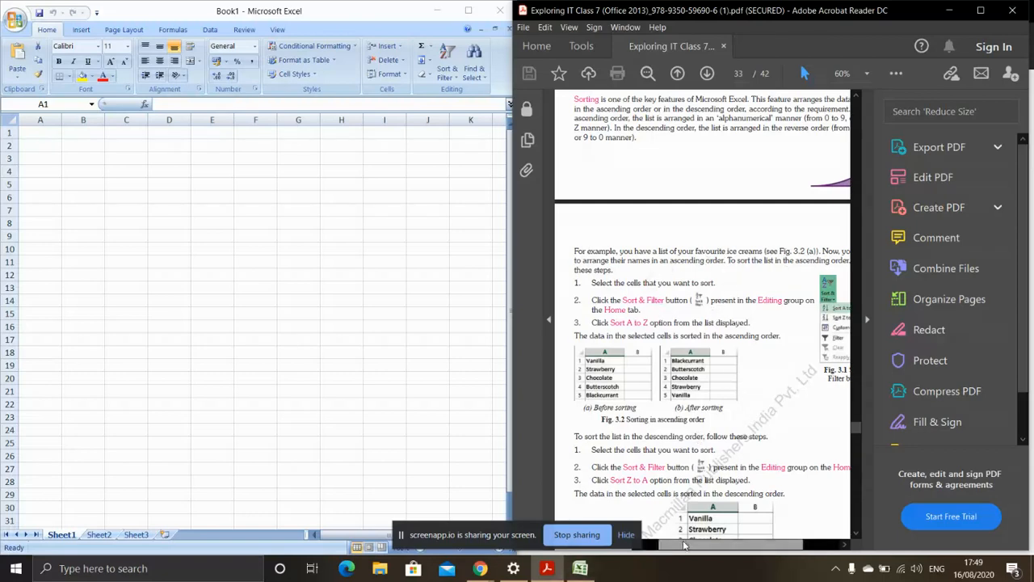
mouse_move(685, 546)
left_mouse_down()
mouse_move(699, 550)
mouse_move(685, 549)
left_mouse_up()
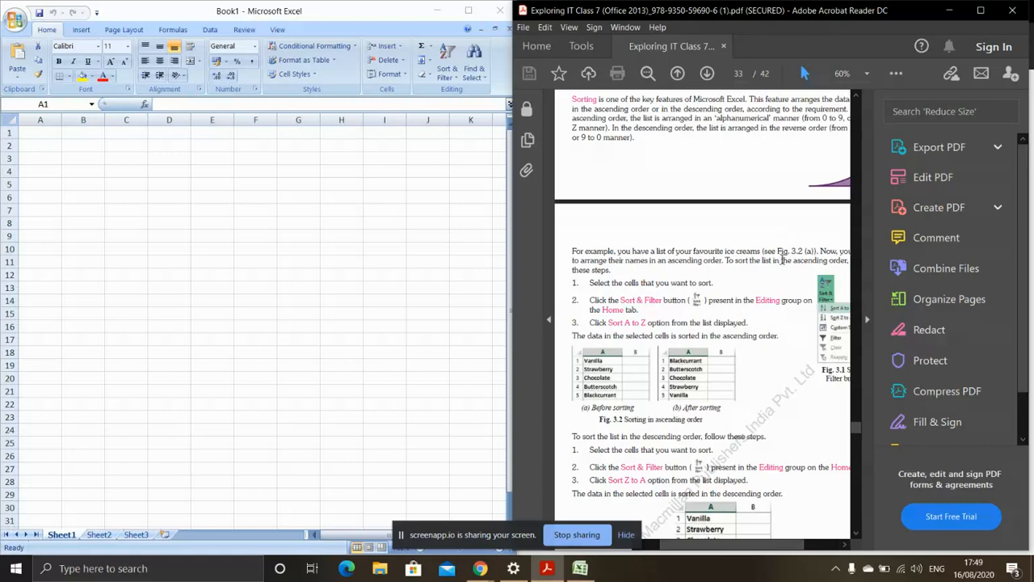
scroll(794, 327, "down", 3)
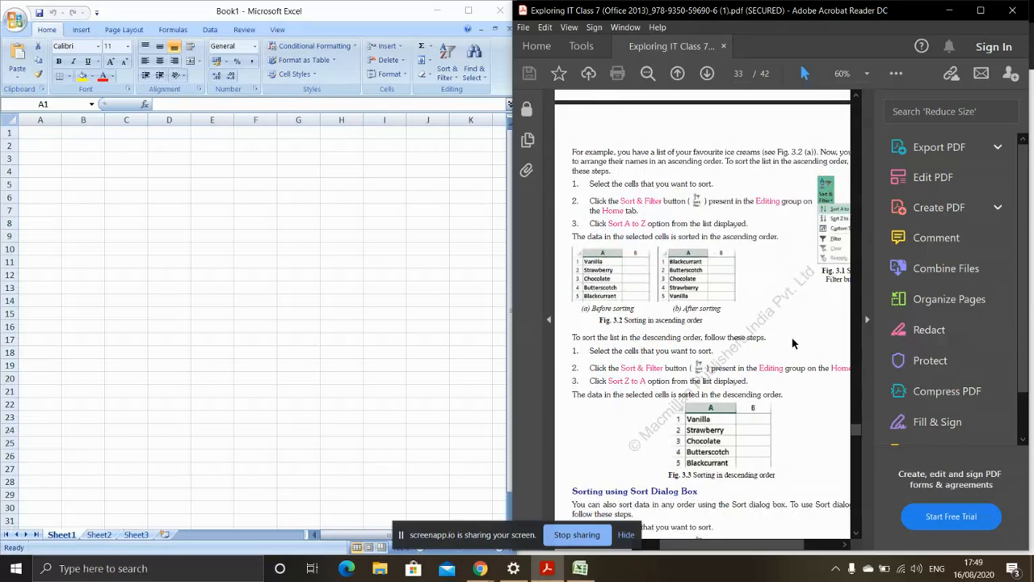
scroll(793, 343, "down", 1)
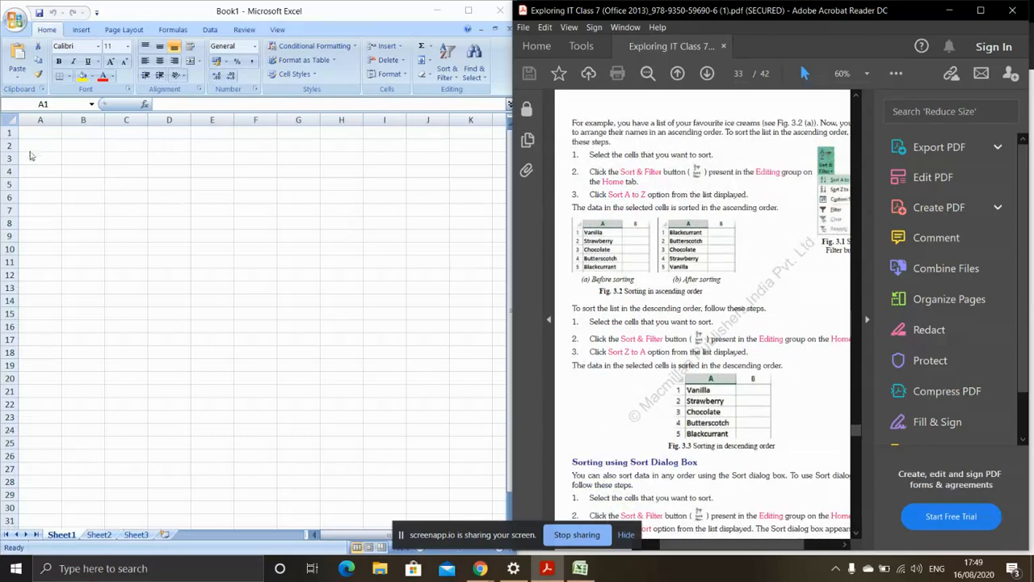
Enter vanilla in cell A1 and strawberry in cell A2 of the blank worksheet
left_click(44, 131)
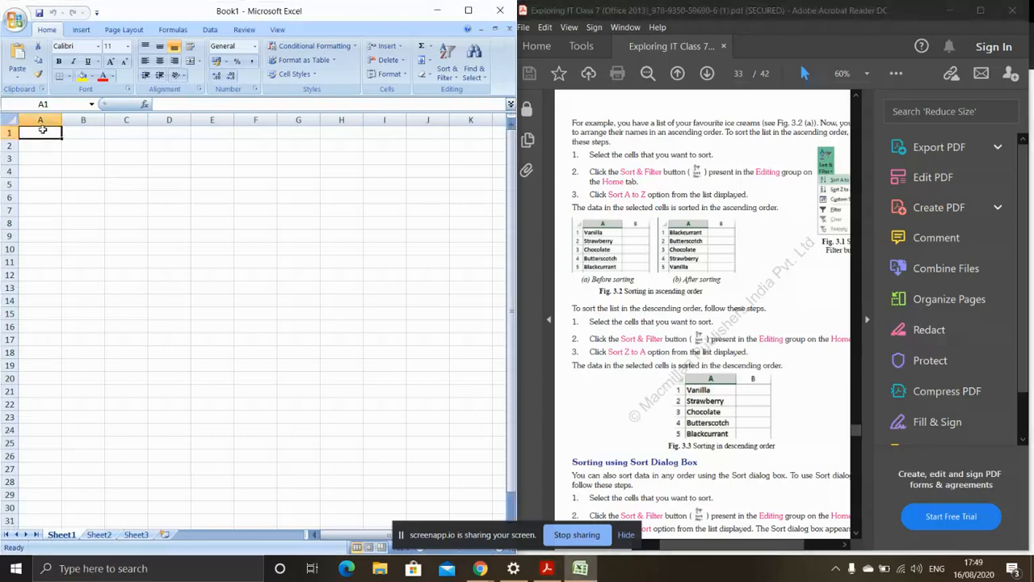
type("vanil")
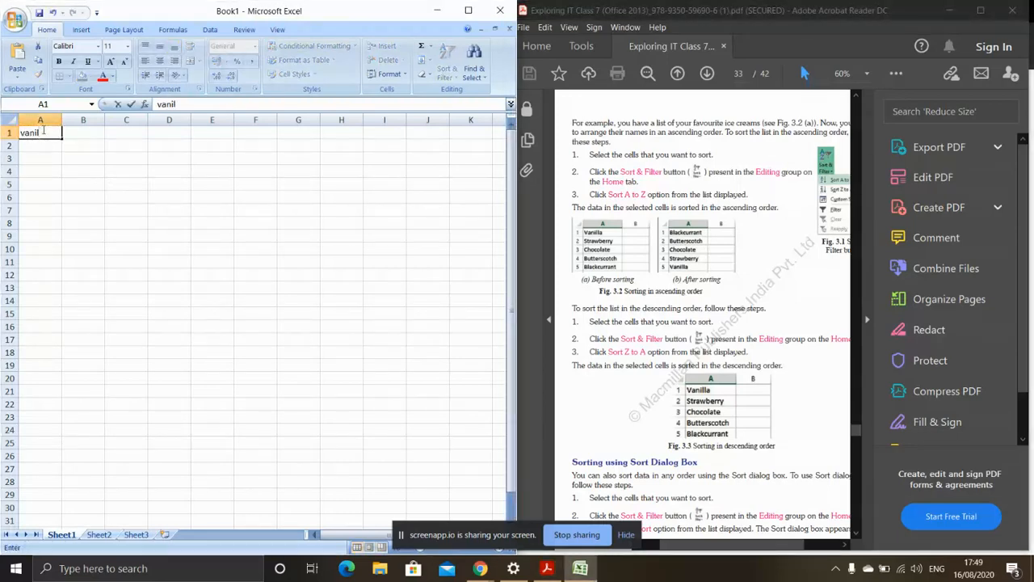
type("la")
key("Return")
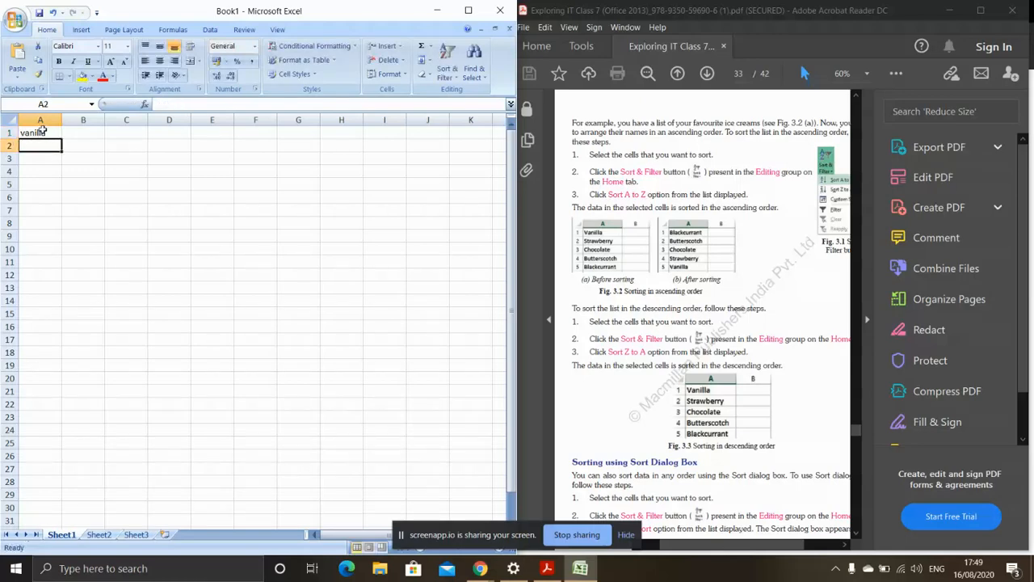
type("strawberry")
key("Return")
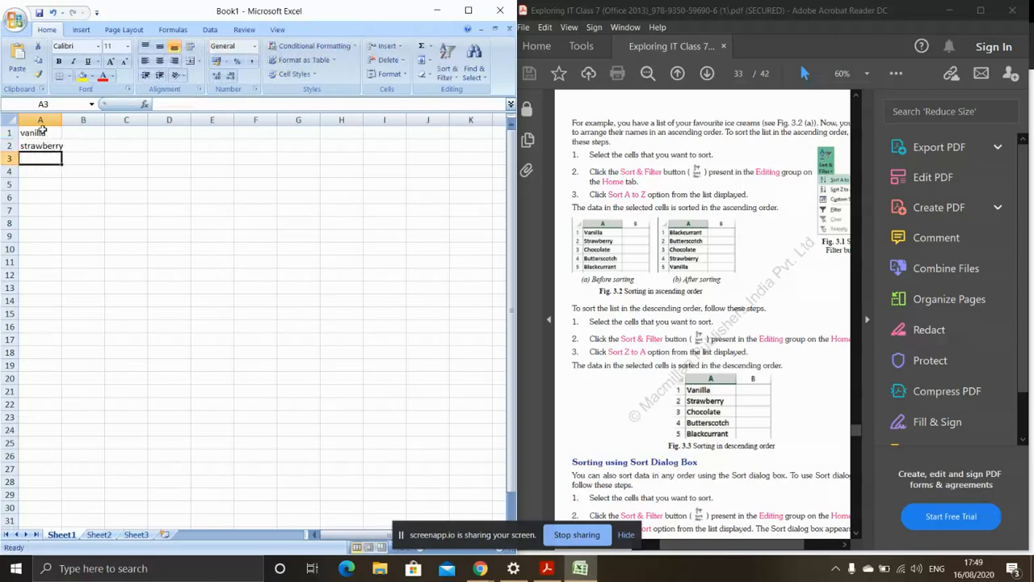
Continue the ice cream list with chocolate in cell A3 and butterscotch in cell A4
type("ch")
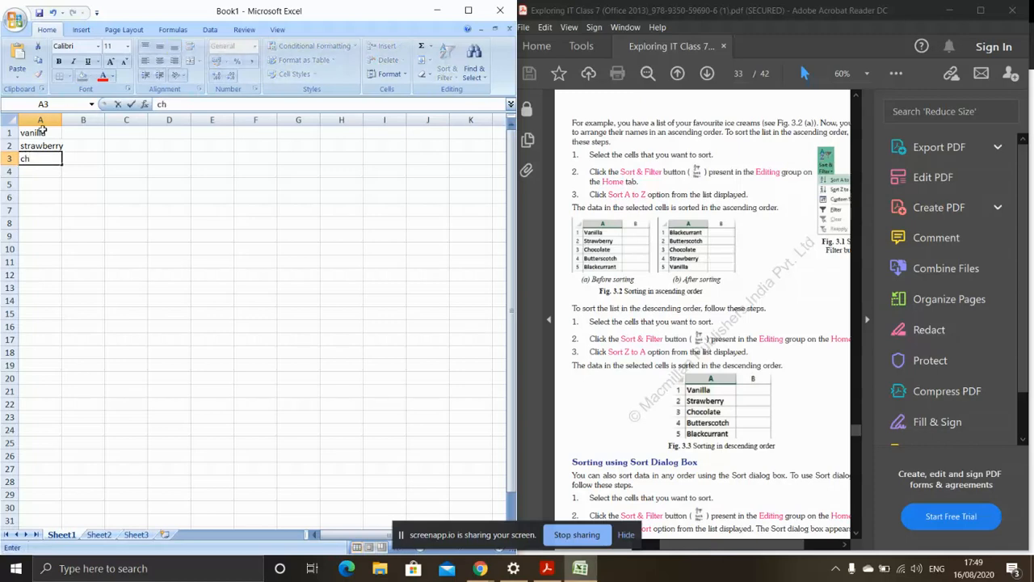
type("ocolate")
key("Return")
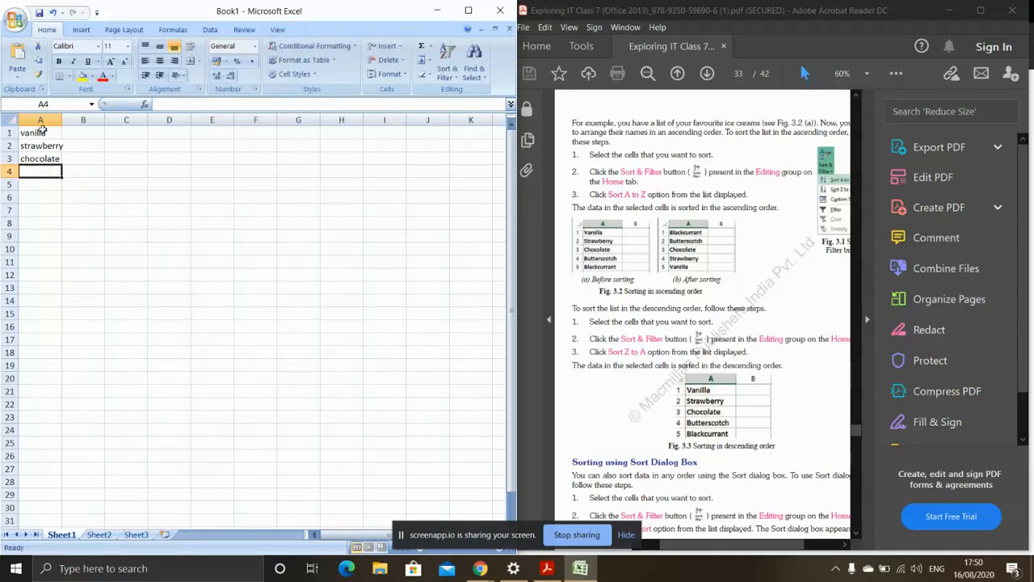
type("bu")
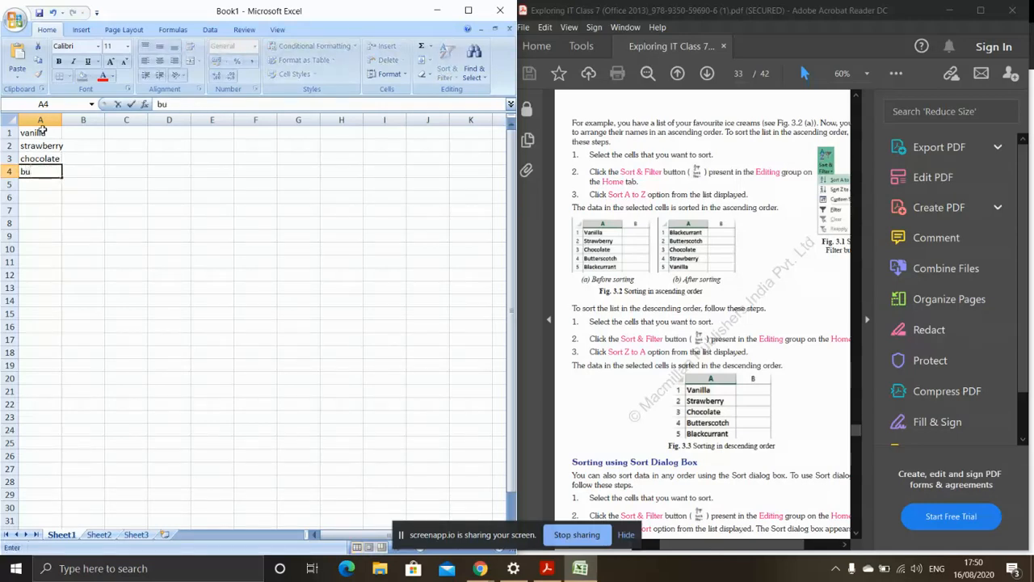
type("tterscotch")
key("Return")
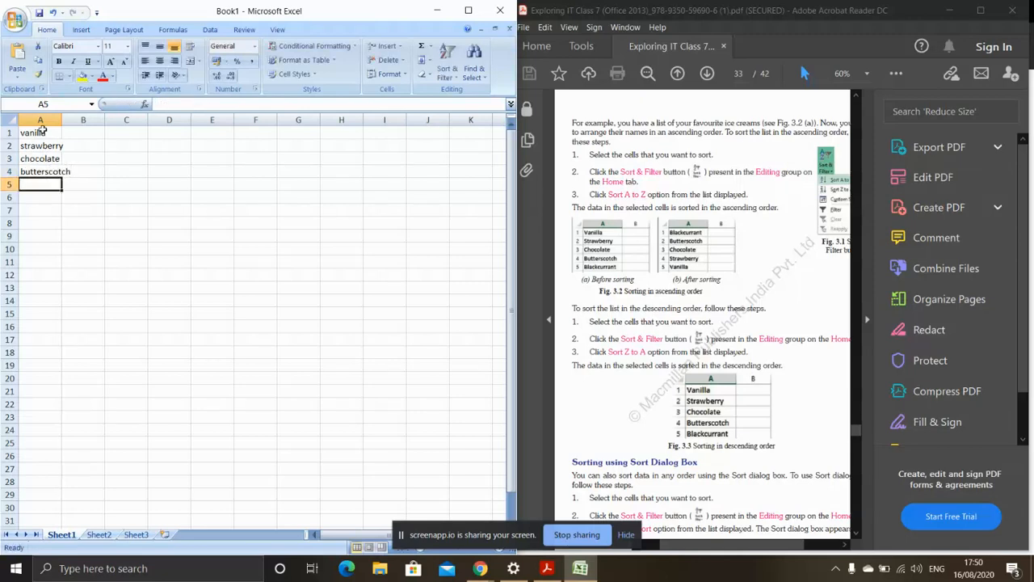
Enter blackcurrant in cell A5 and fit the width of column A to its contents
type("vl")
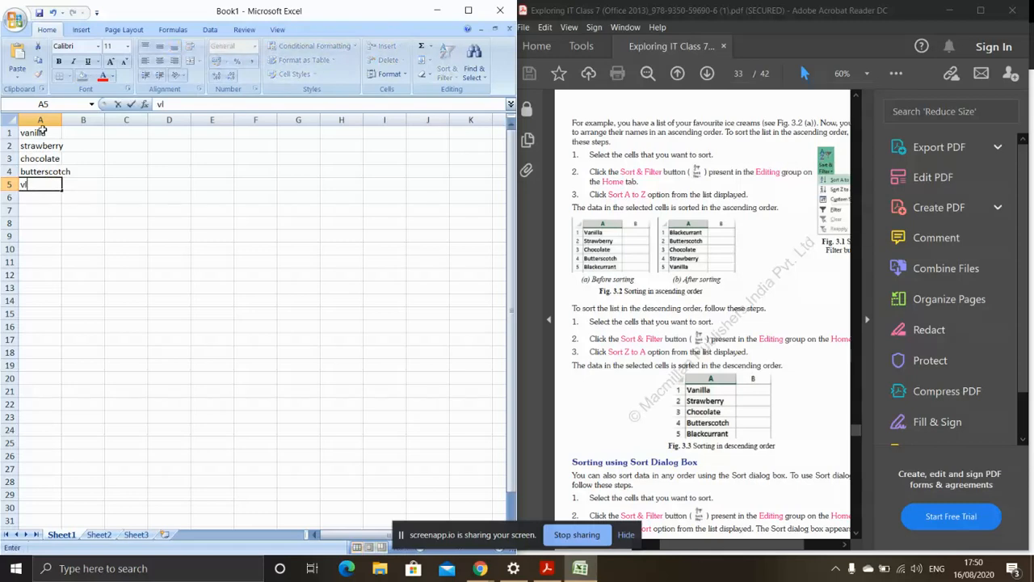
key("BackSpace")
key("BackSpace")
type("blackcurrant")
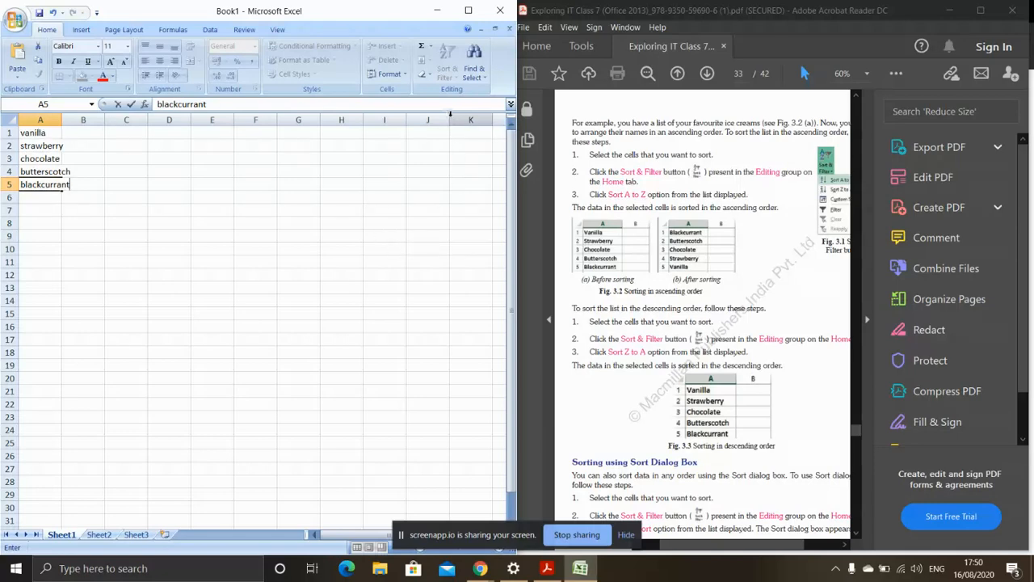
left_click(56, 133)
double_click(62, 119)
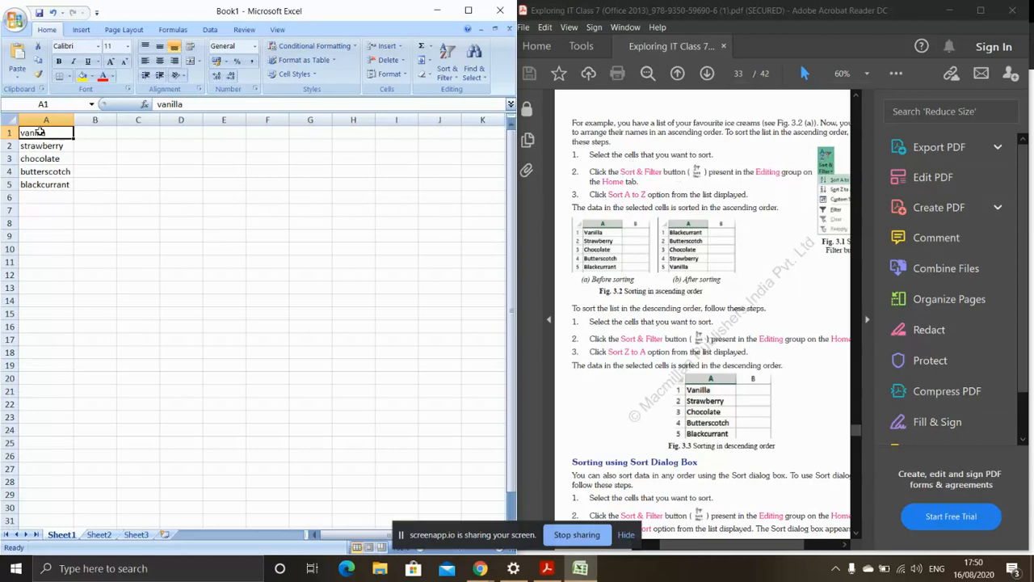
Sort the ice cream names in A1:A5 in ascending order, A to Z
left_click_drag(39, 134, 35, 184)
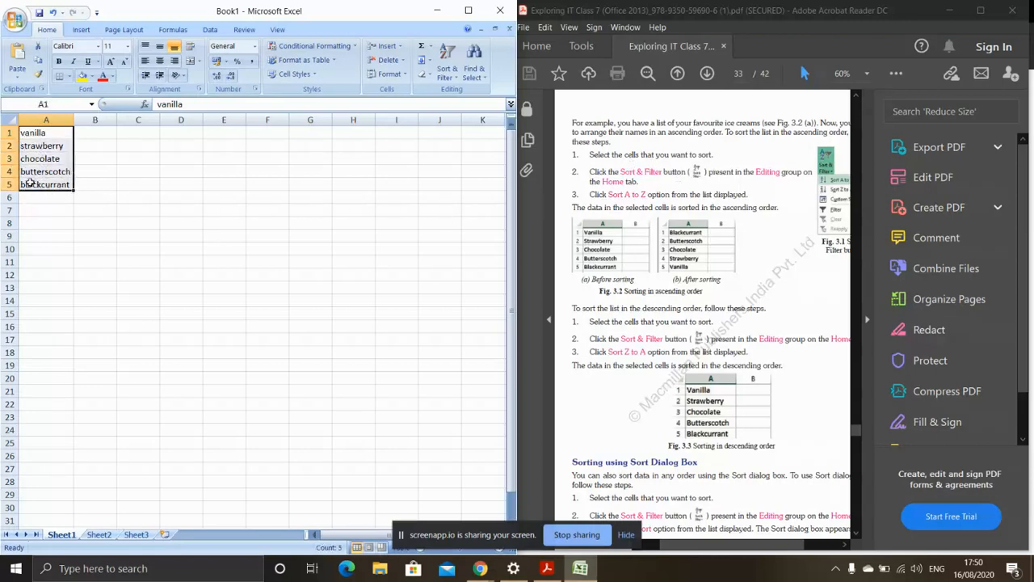
left_click(446, 69)
left_click(463, 95)
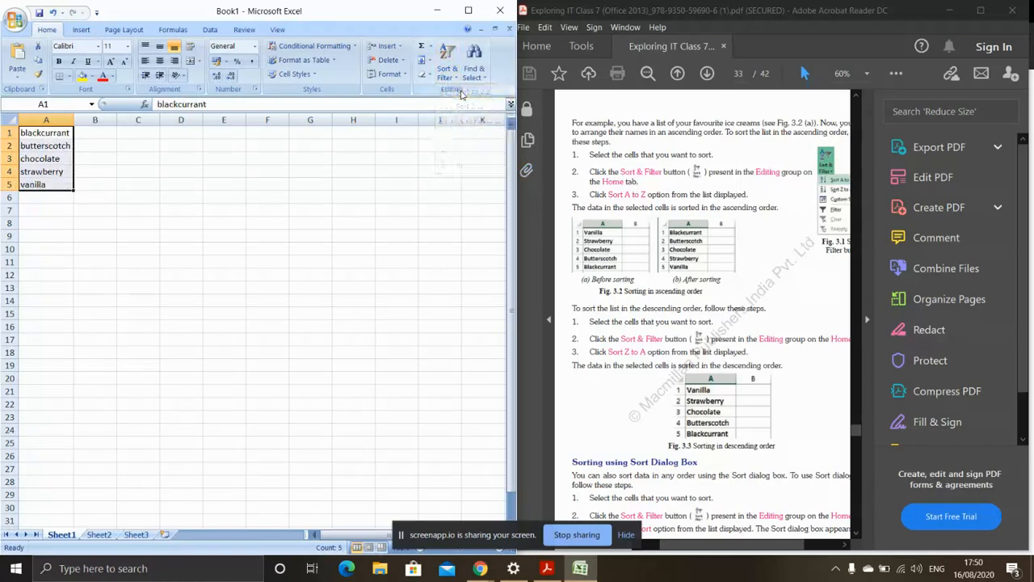
left_click(57, 210)
left_click_drag(35, 133, 36, 184)
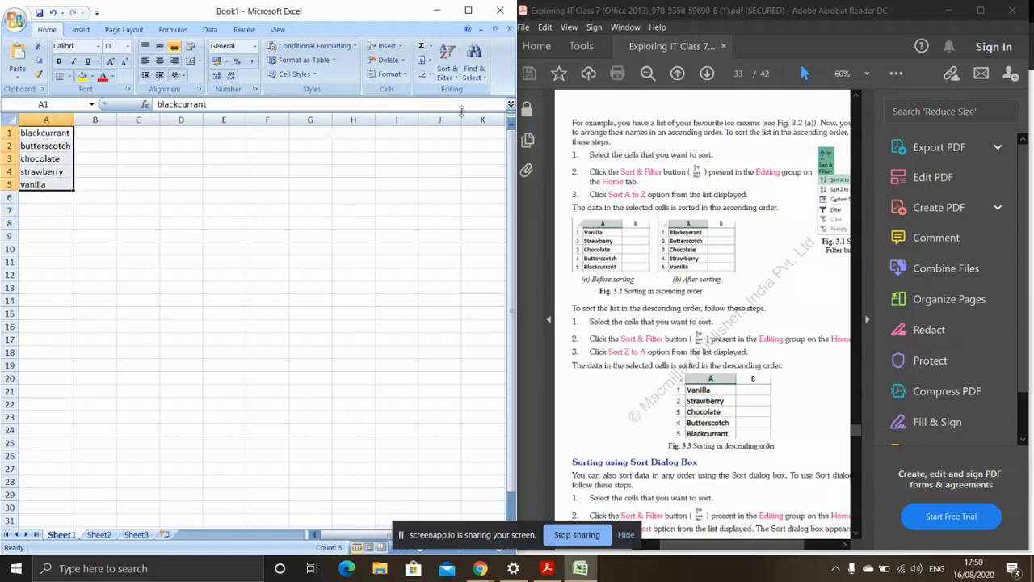
left_click(457, 71)
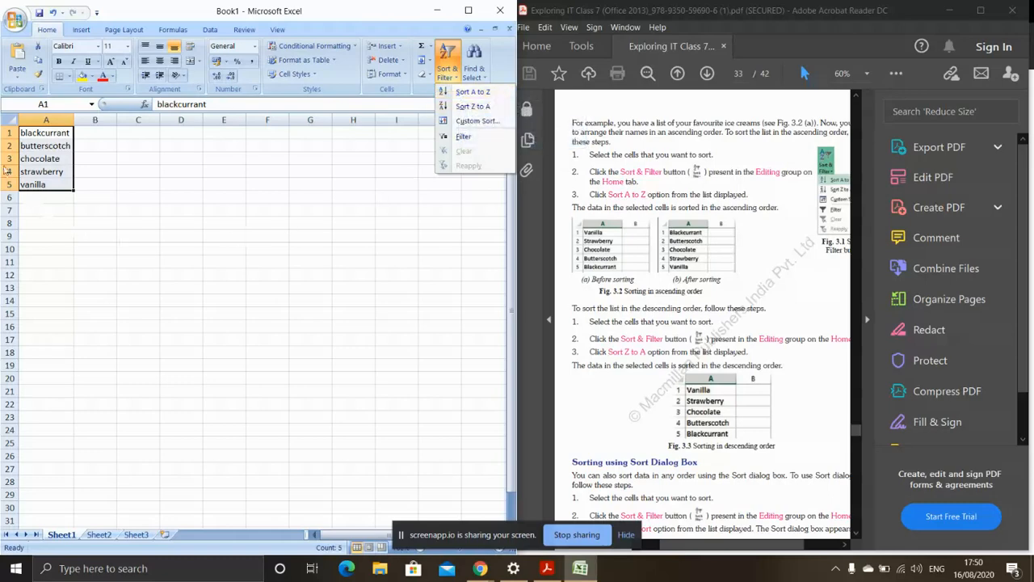
left_click(39, 138)
left_click_drag(42, 134, 34, 191)
left_click(33, 198)
Sort the ice cream names in A1:A5 in descending order, Z to A
left_click_drag(40, 135, 40, 183)
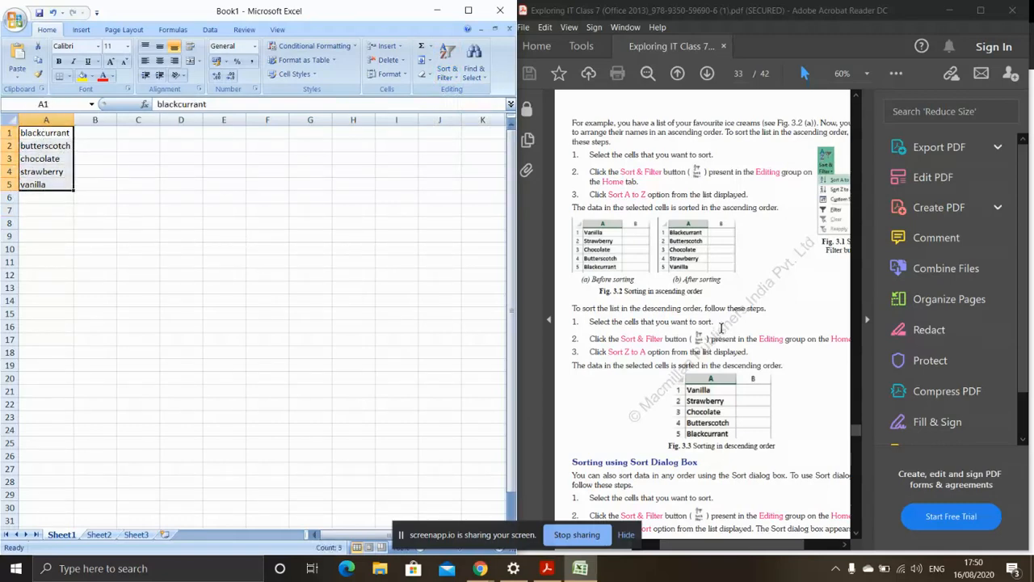
scroll(598, 312, "down", 2)
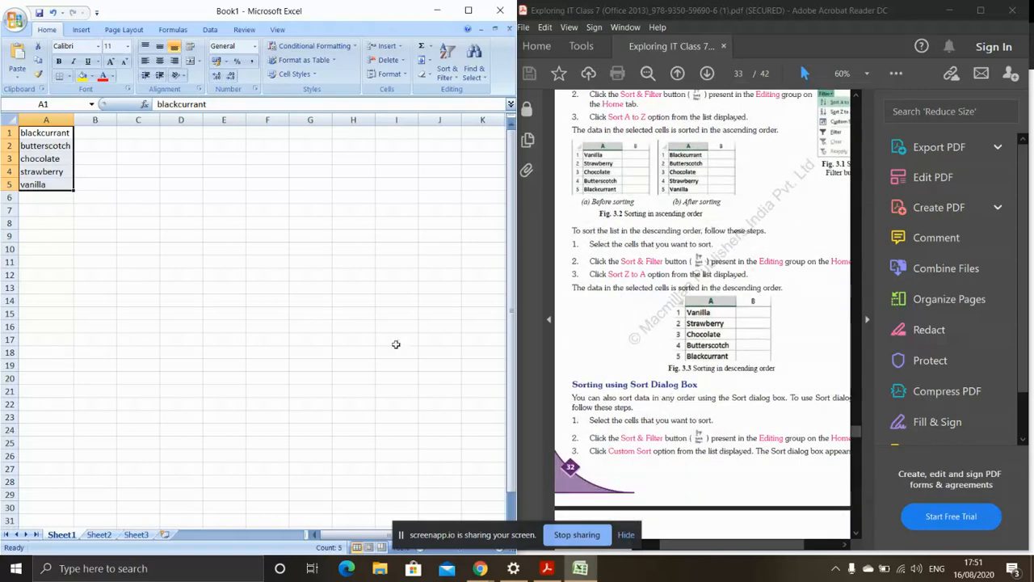
left_click(449, 70)
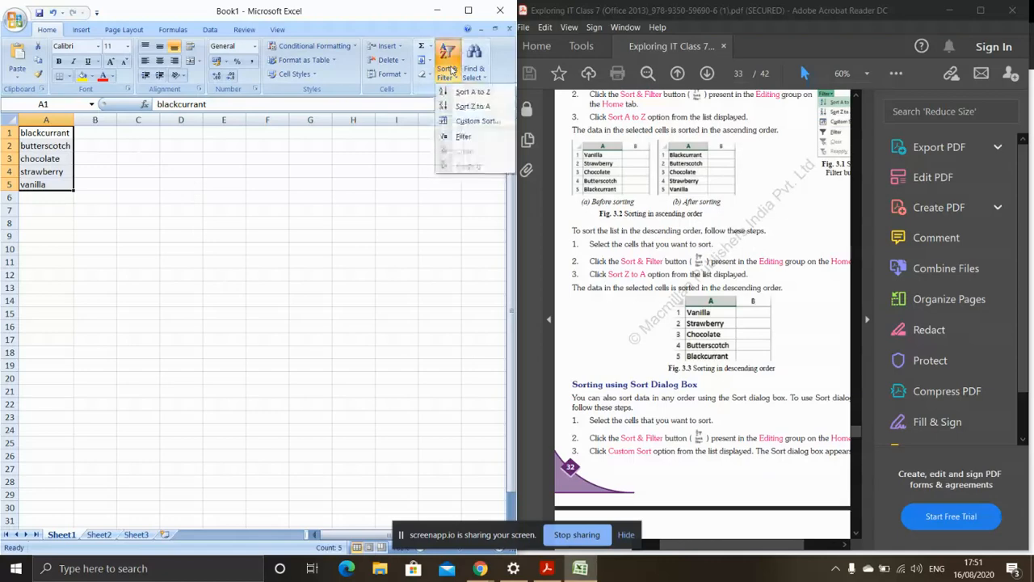
left_click(473, 108)
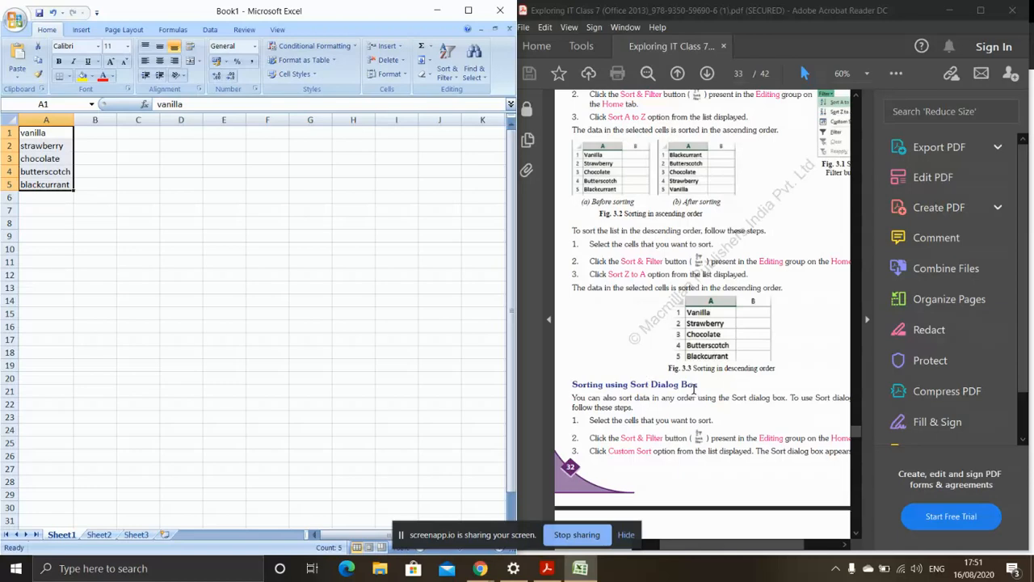
Read the textbook section on sorting using the Sort dialog box and locate the Custom Sort option in the spreadsheet program
scroll(689, 339, "down", 1)
scroll(688, 341, "down", 1)
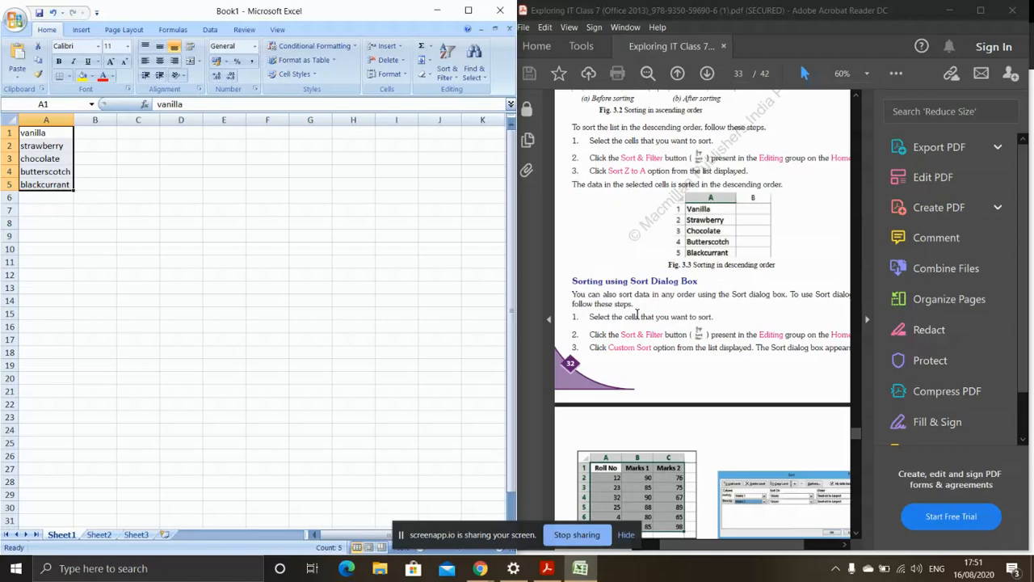
scroll(666, 346, "down", 1)
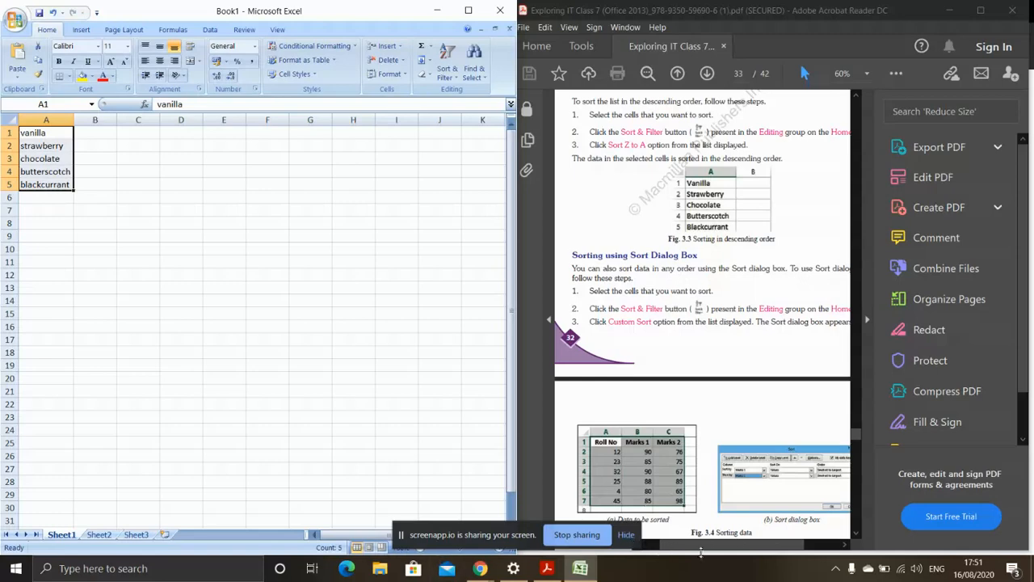
left_click(623, 535)
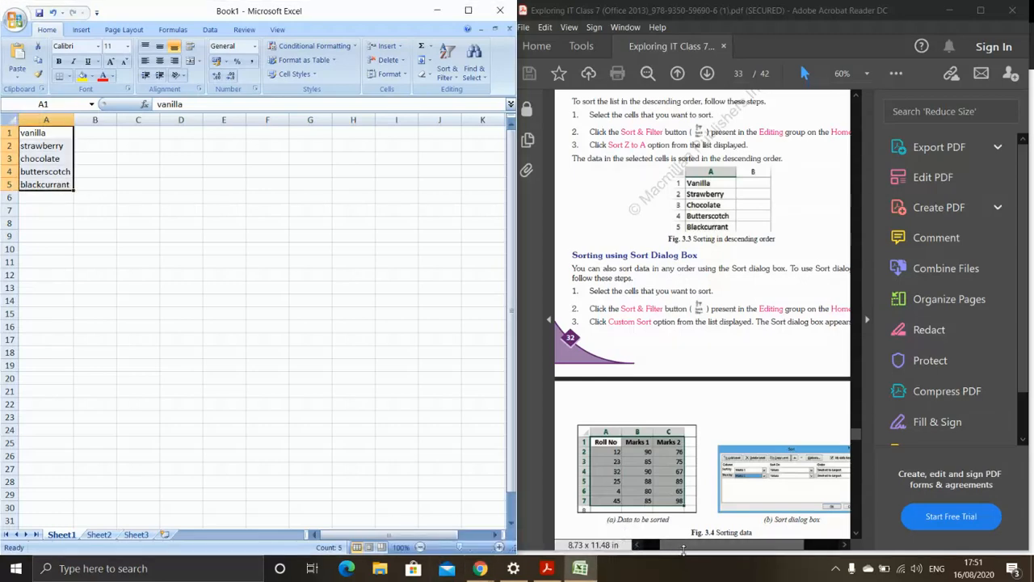
mouse_move(685, 547)
left_mouse_down()
mouse_move(666, 547)
mouse_move(701, 556)
mouse_move(693, 559)
left_mouse_up()
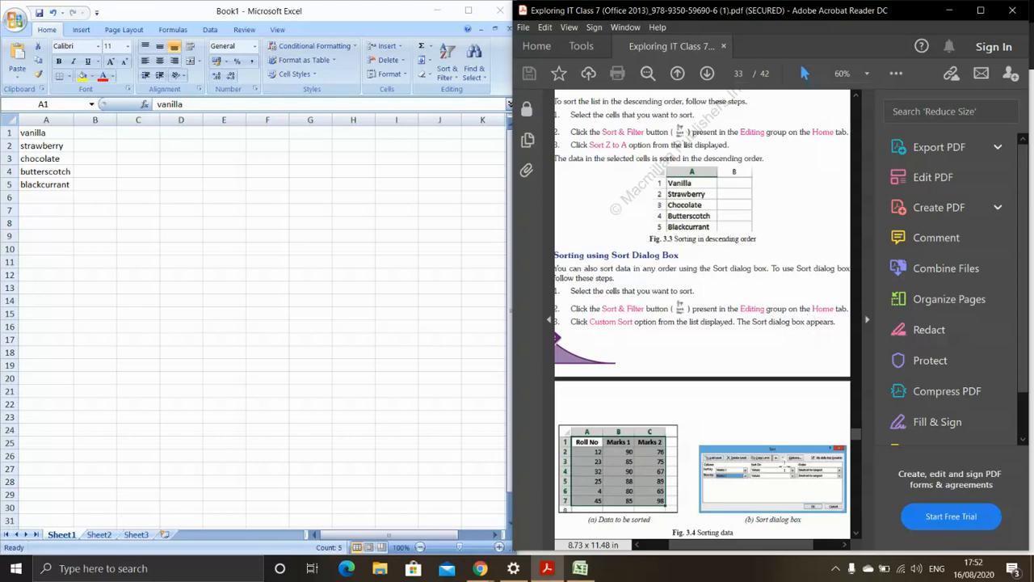
left_click_drag(740, 547, 745, 547)
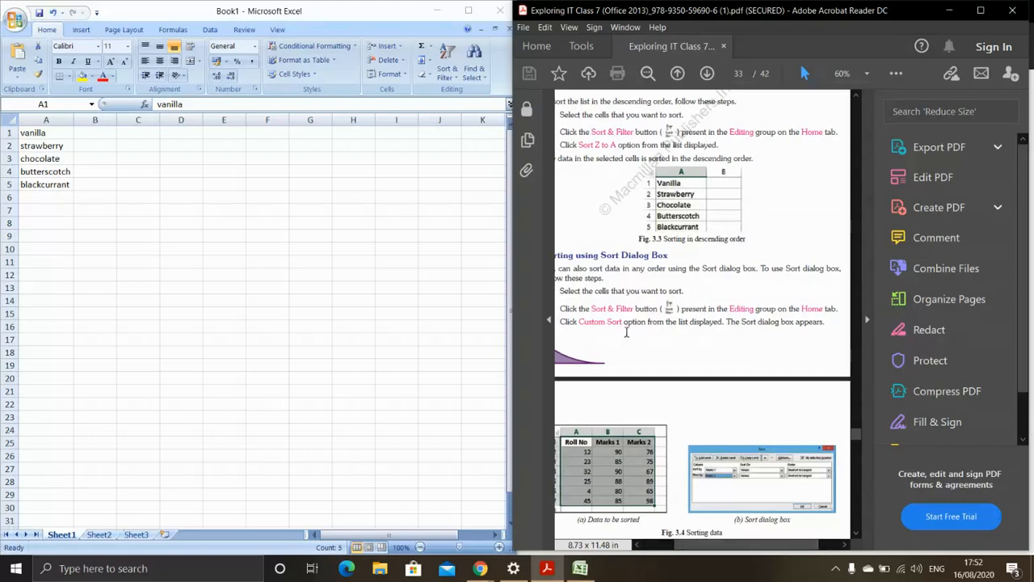
left_click(442, 81)
left_click(447, 64)
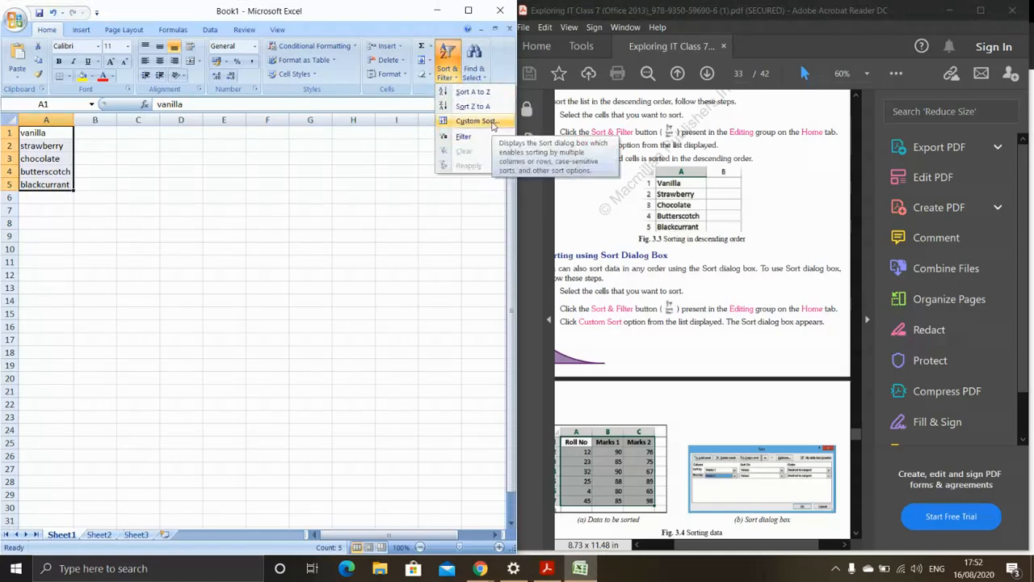
left_click(618, 337)
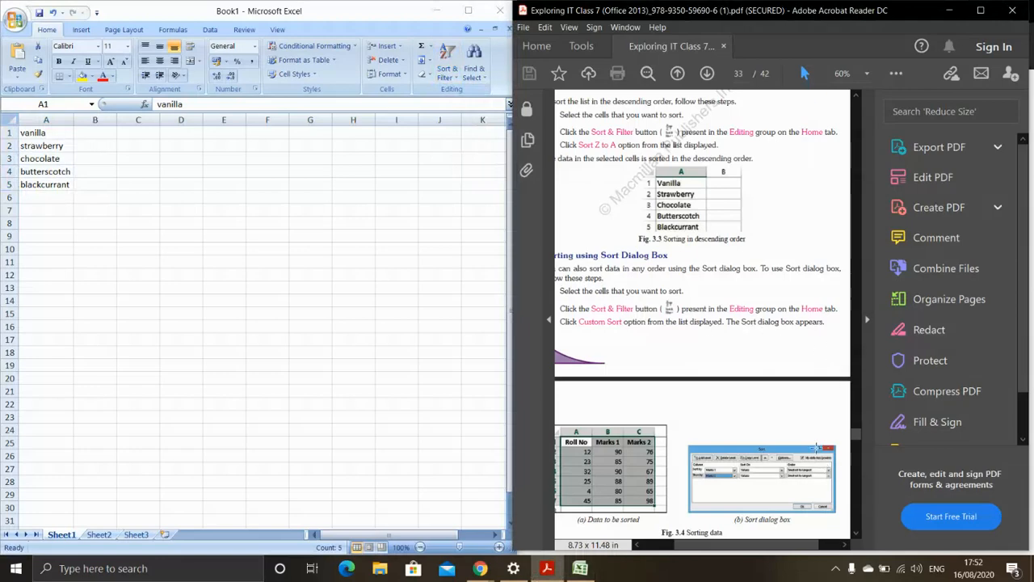
Clear the ice cream names from cells A1:A5
scroll(786, 352, "down", 3)
scroll(590, 352, "down", 3)
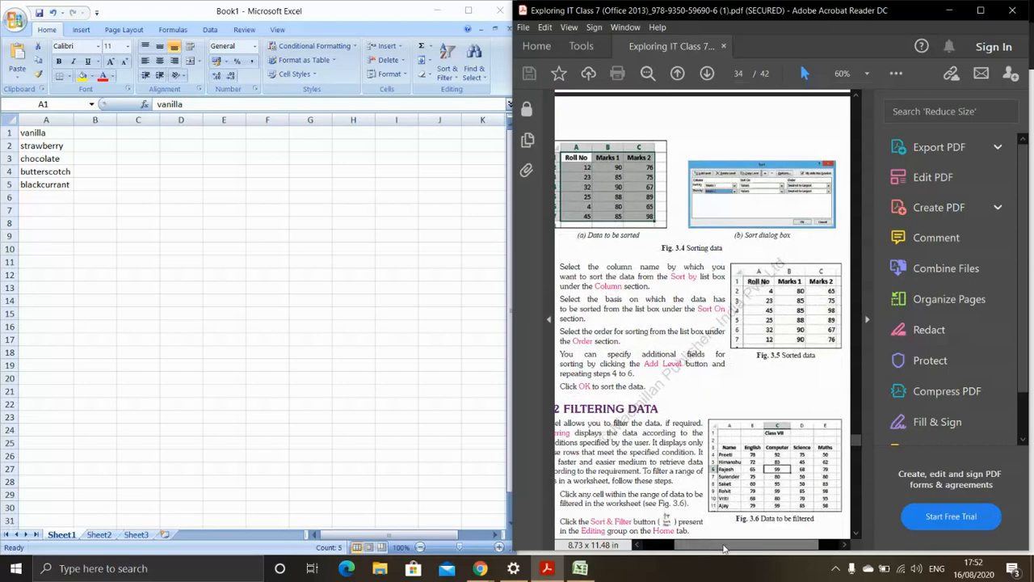
left_click_drag(725, 548, 708, 548)
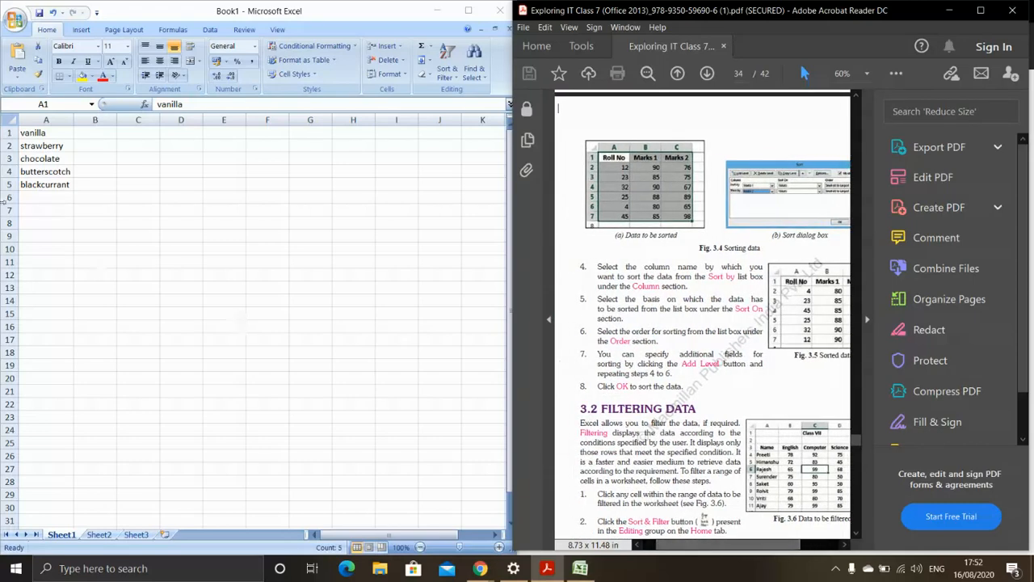
left_click_drag(32, 134, 64, 199)
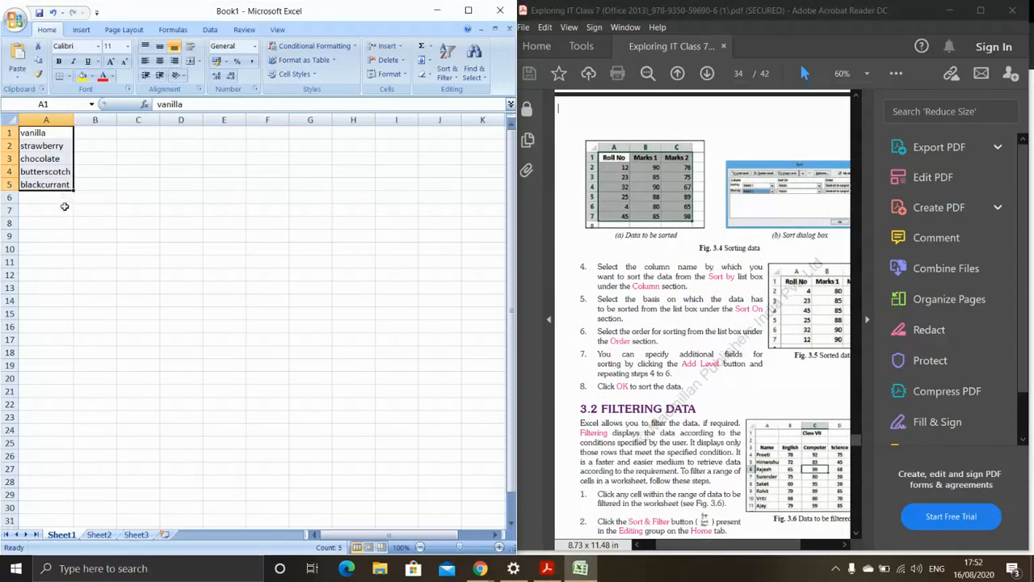
key("BackSpace")
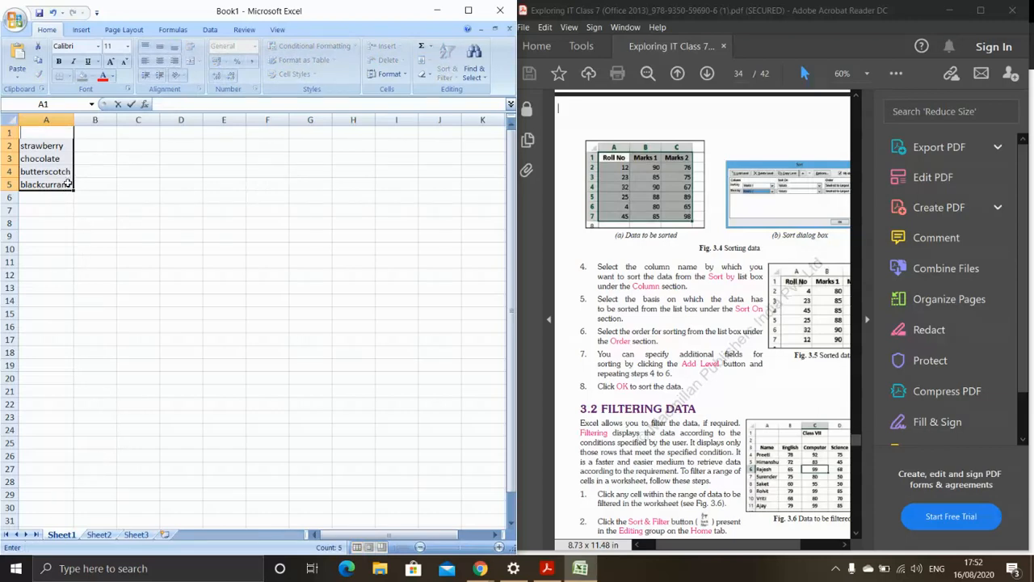
left_click_drag(73, 188, 55, 155)
key("Delete")
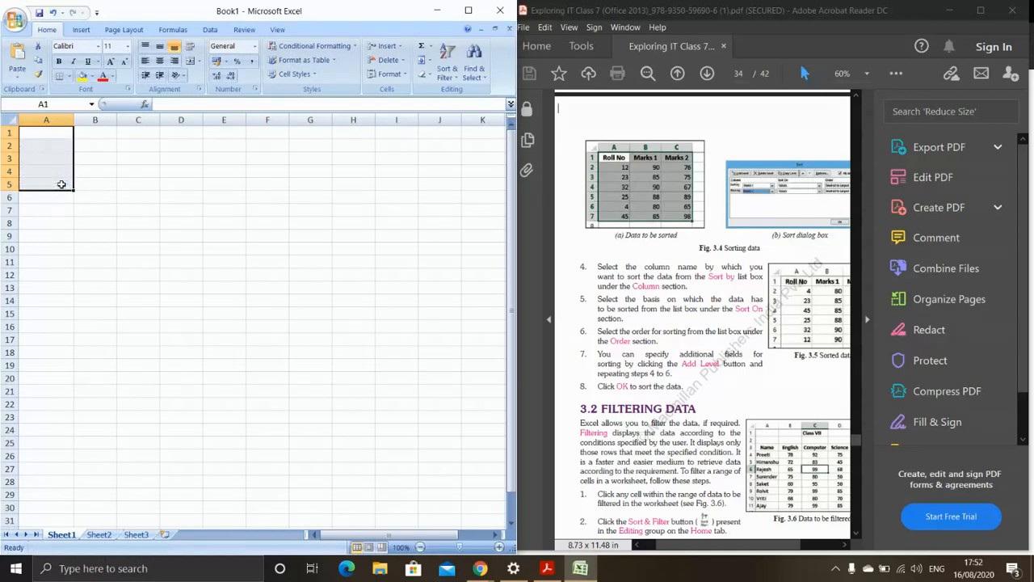
Enter the headings Roll no. in cell A1 and MArks1 in cell B1
left_click(55, 137)
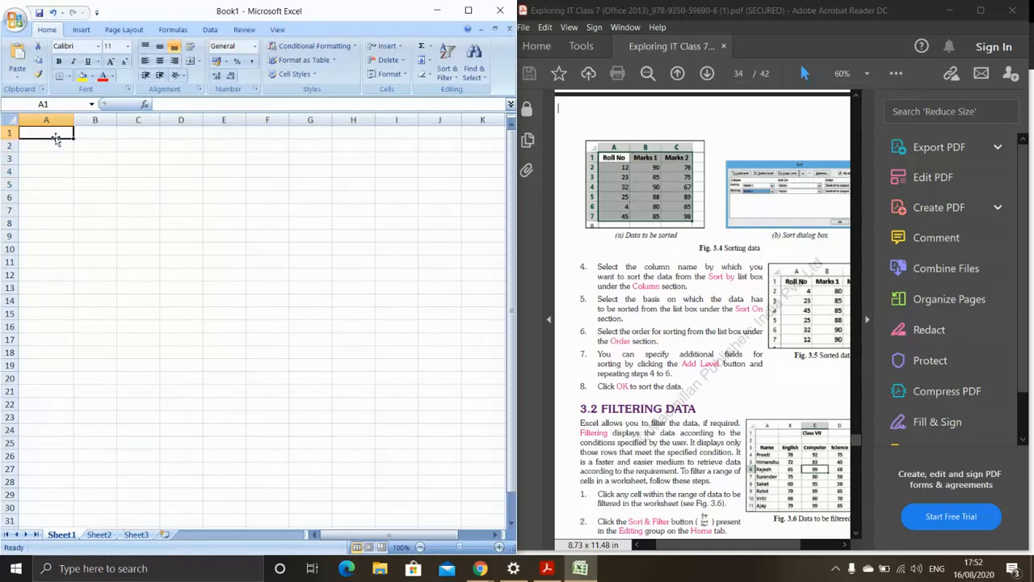
type("Roll no.")
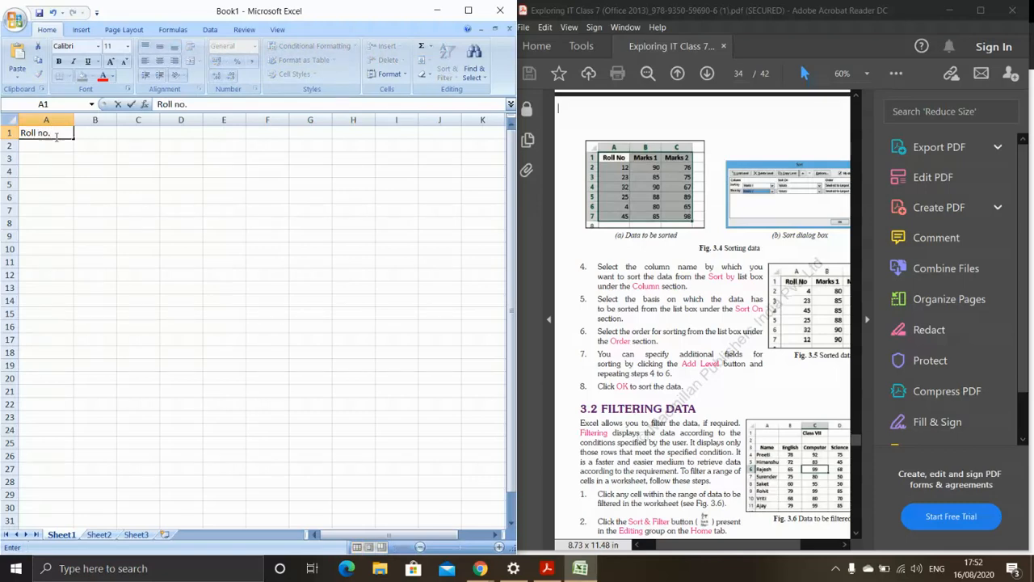
key("Tab")
type("MA")
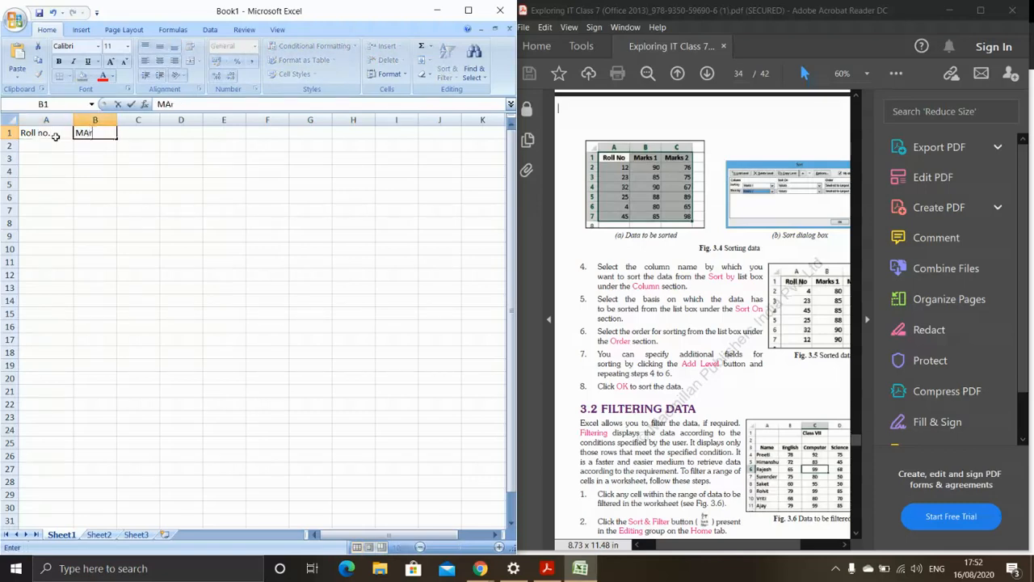
type("rks1")
key("Tab")
Correct the heading in cell B1 to read Marks1
left_click(56, 138)
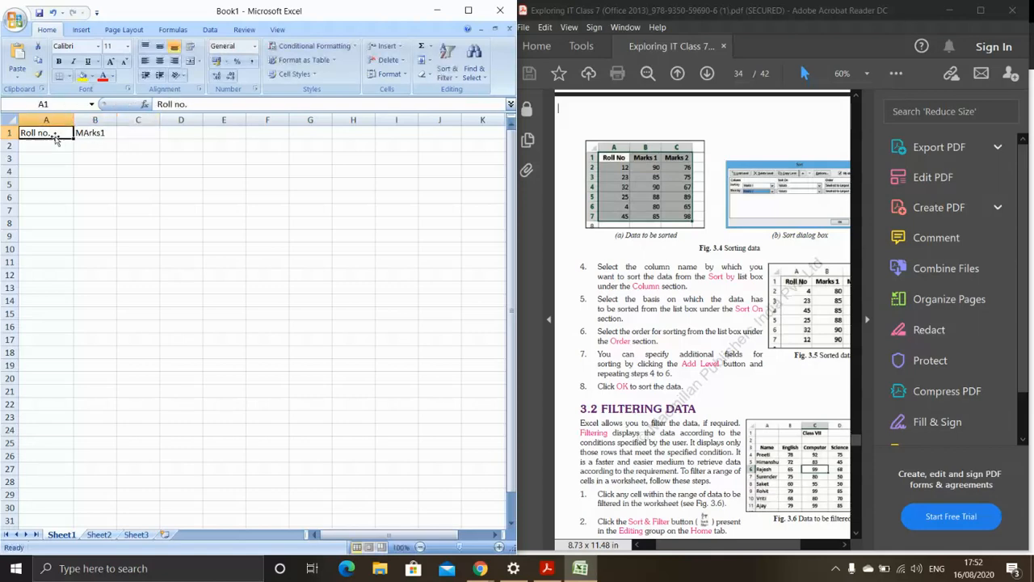
key("Tab")
type("Ma")
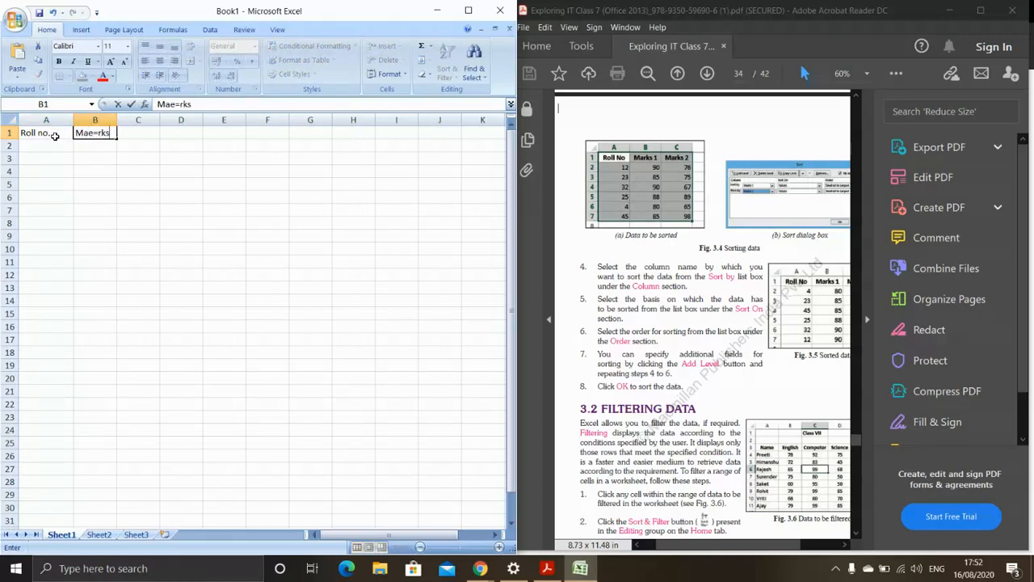
key("BackSpace")
key("BackSpace")
key("BackSpace")
key("BackSpace")
key("BackSpace")
type("rk")
key("Tab")
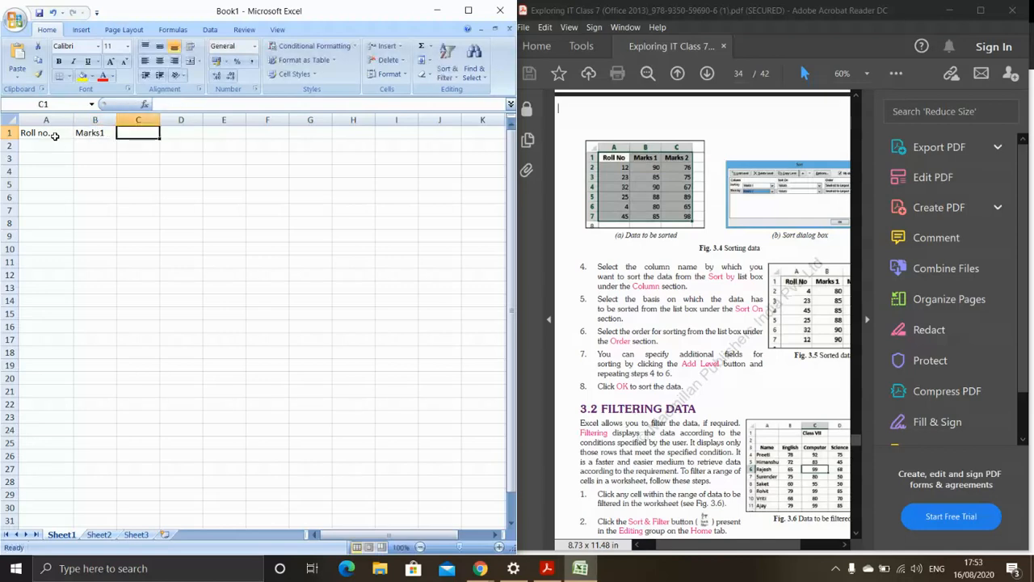
Enter the heading Marks2 in cell C1
type("ma")
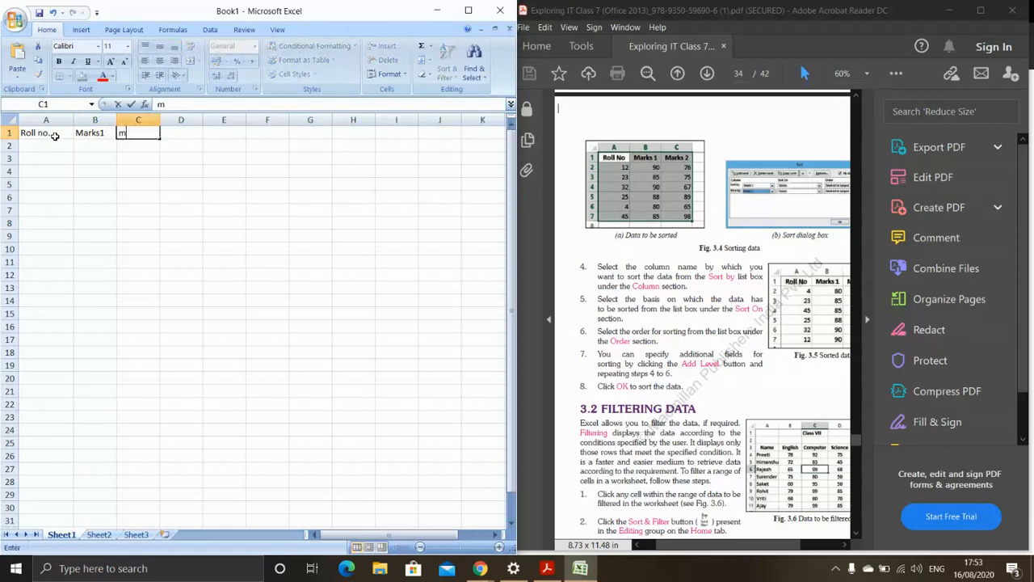
key("BackSpace")
key("BackSpace")
type("Mark")
key("Return")
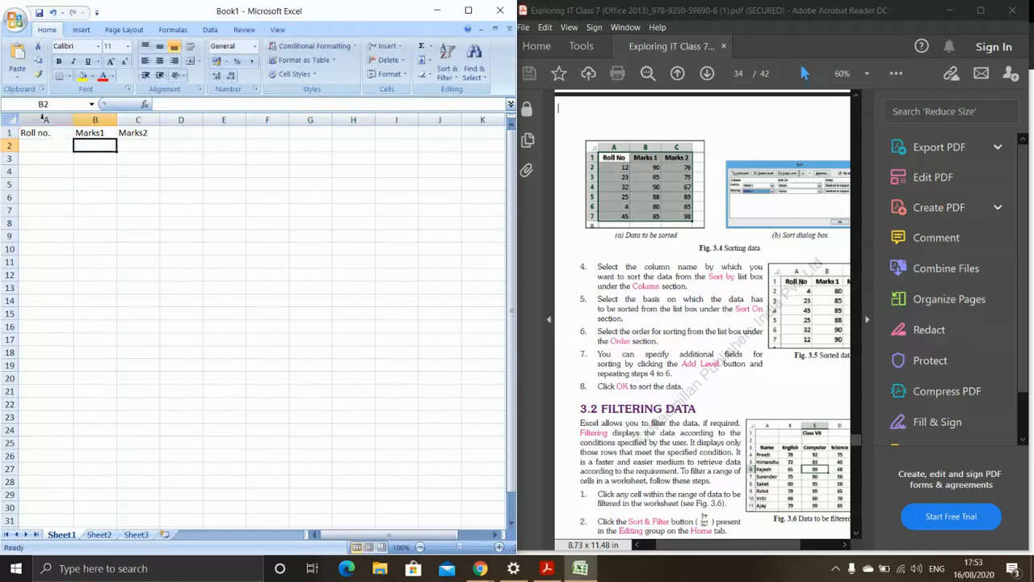
Enter the roll numbers 12, 23, 32, 25, 4 and 45 in cells A2:A7
left_click(34, 147)
type("12")
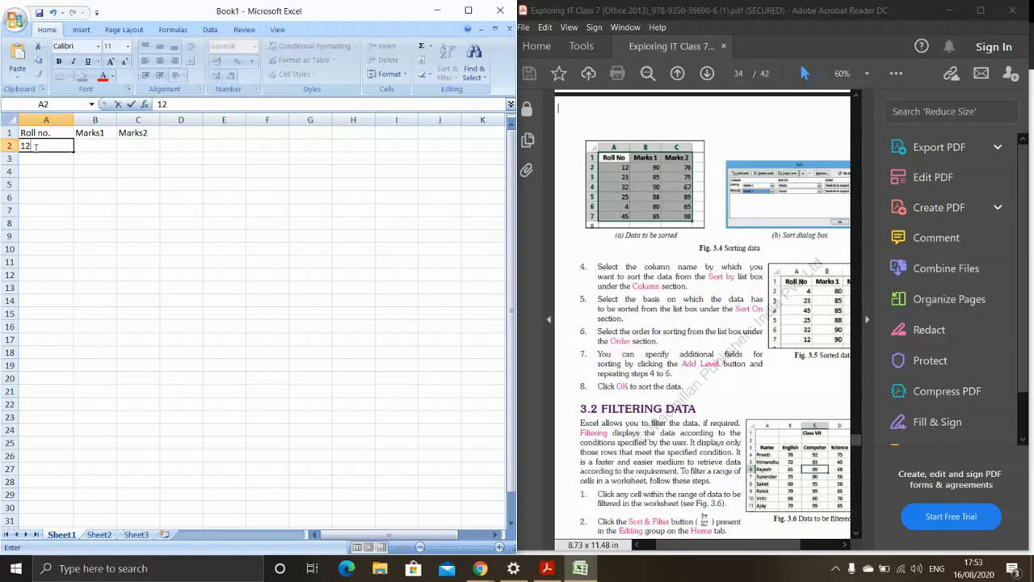
key("Return")
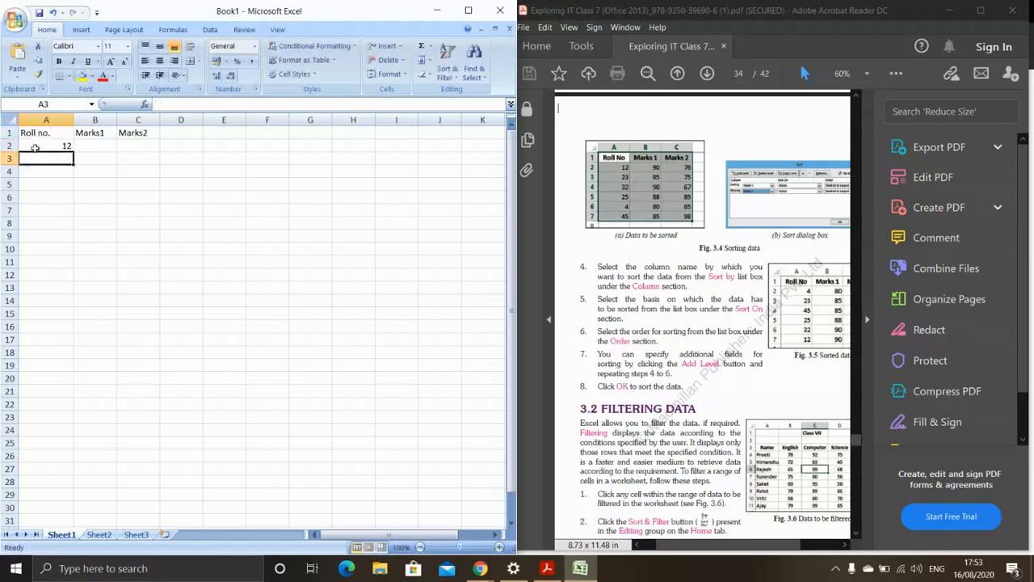
type("23")
key("Return")
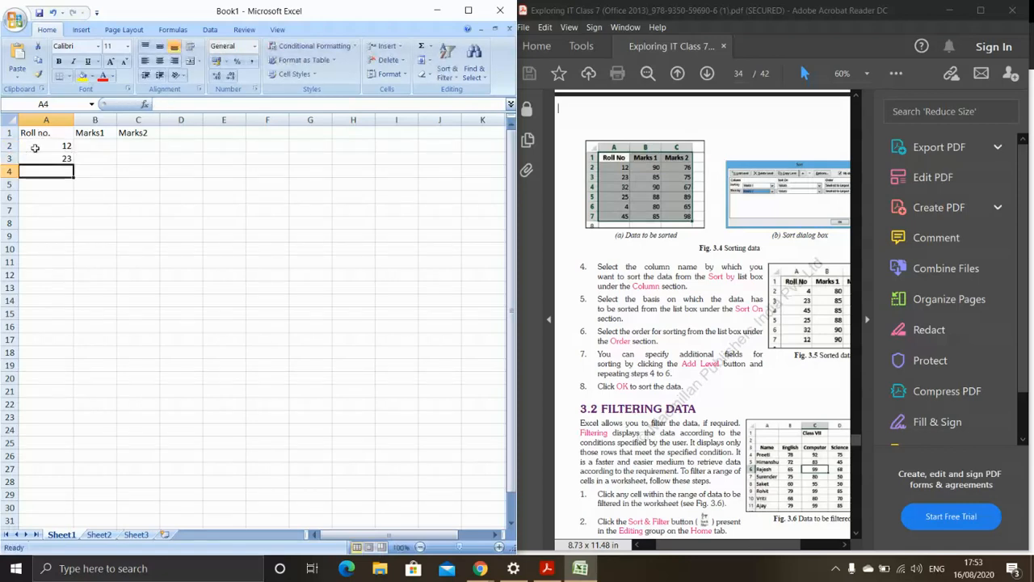
type("32")
key("Return")
type("25")
key("Return")
type("4")
key("Return")
type("45")
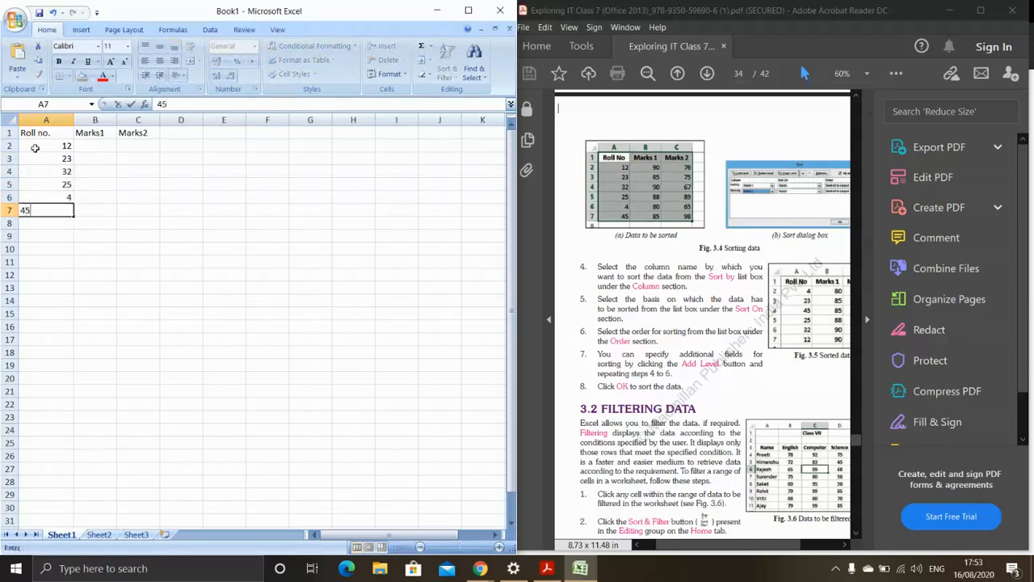
Fill the Marks1 column in B2:B7 with 90, 85, 90, 88, 80 and 85
left_click(110, 143)
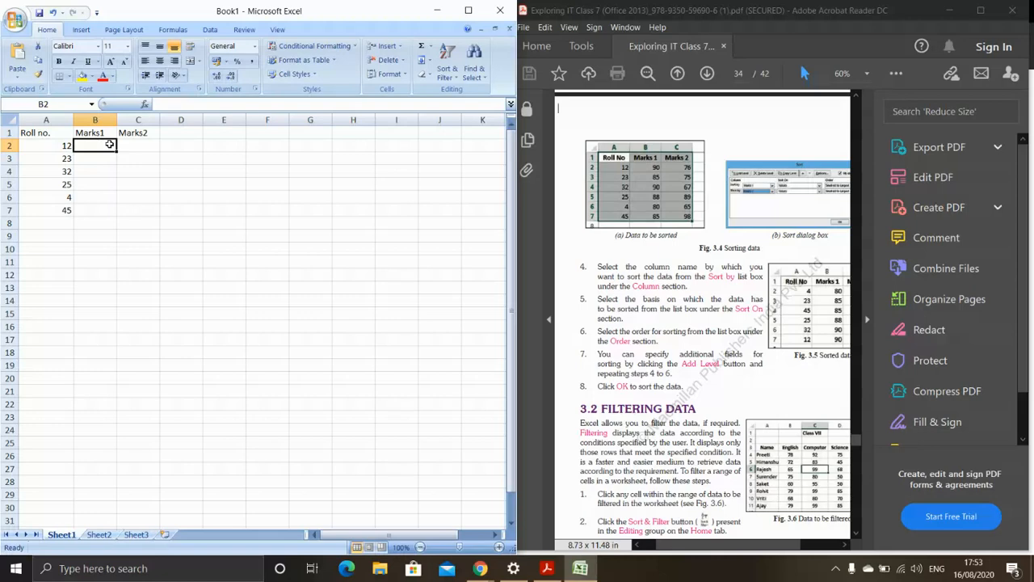
type("90")
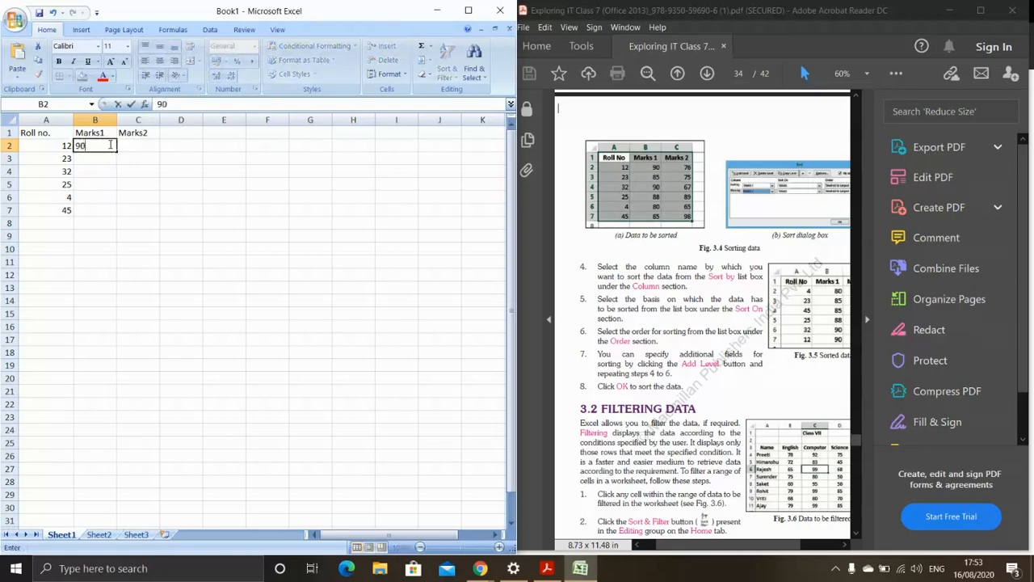
key("Return")
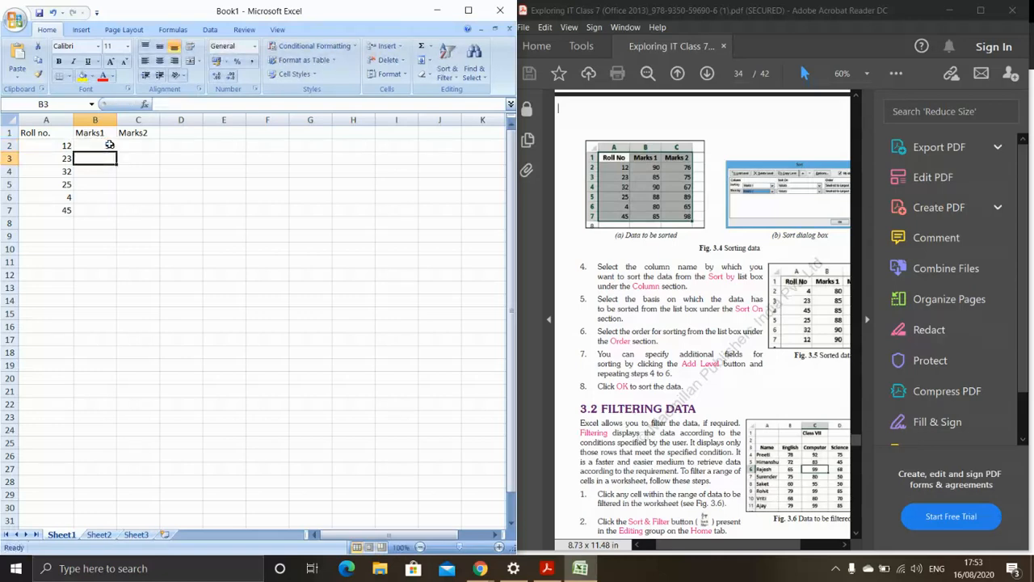
type("85")
key("Return")
type("90")
key("Return")
type("88")
key("Return")
type("80")
key("Return")
type("85")
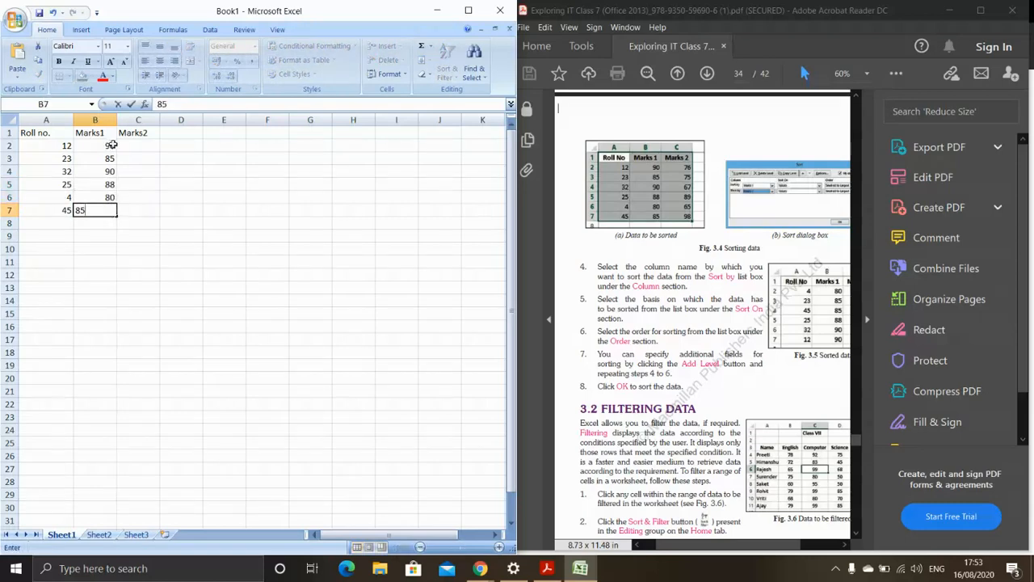
Fill the Marks2 column in C2:C7 with 76, 75, 67, 89, 65 and 98
left_click(133, 150)
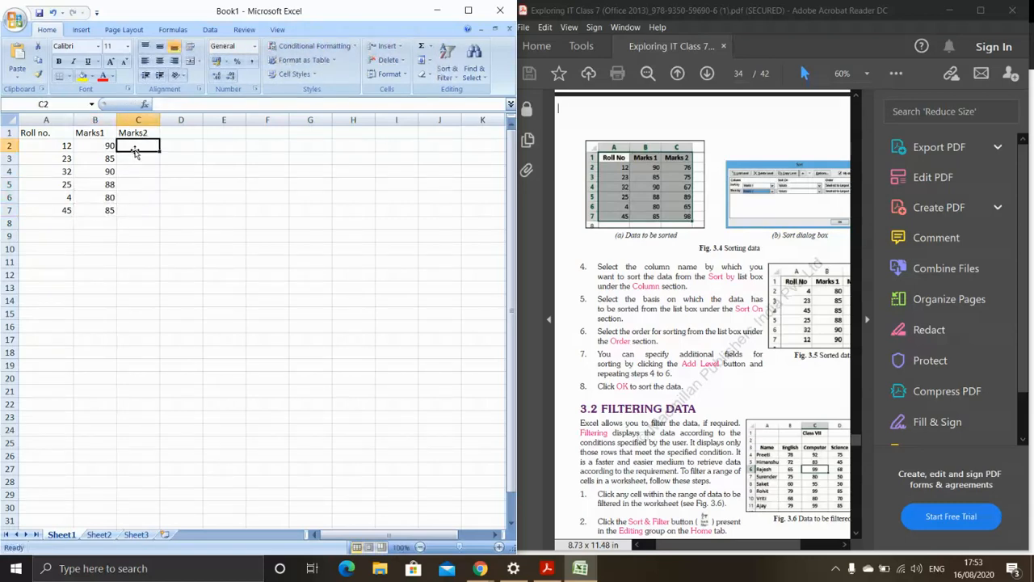
type("76")
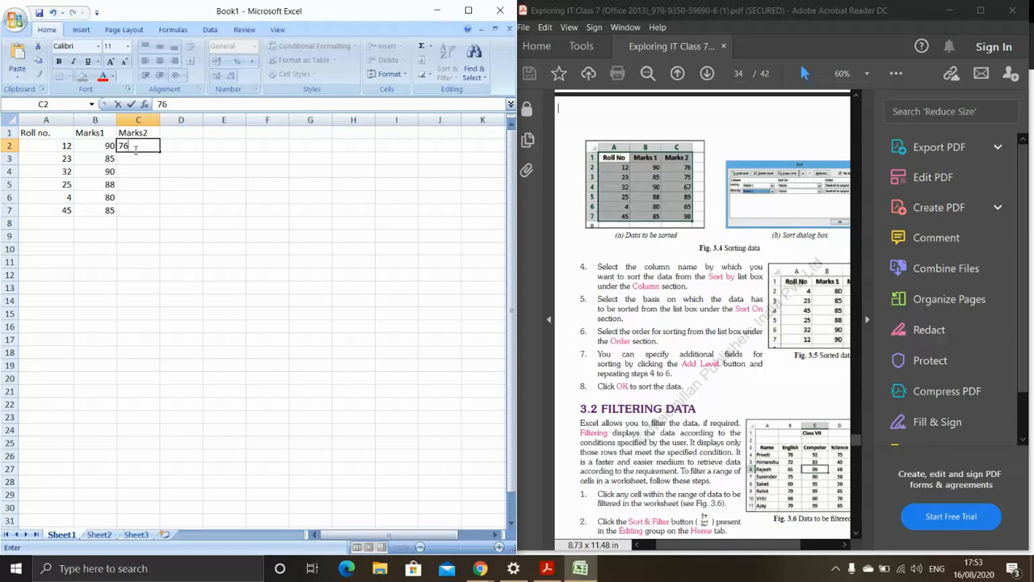
key("Return")
type("75")
key("Return")
type("67")
key("Return")
type("89")
key("Return")
type("65")
key("Return")
type("98")
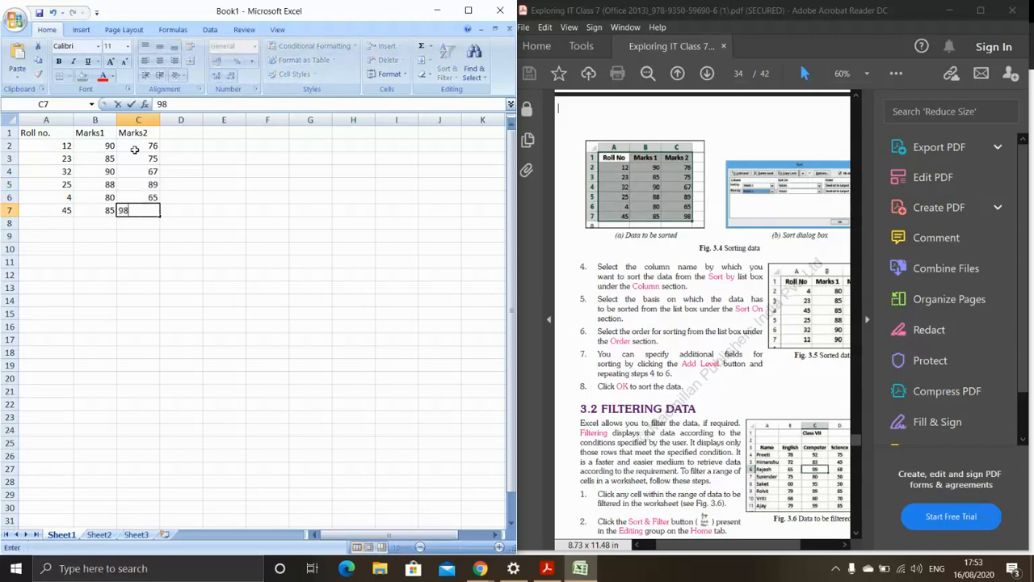
key("Return")
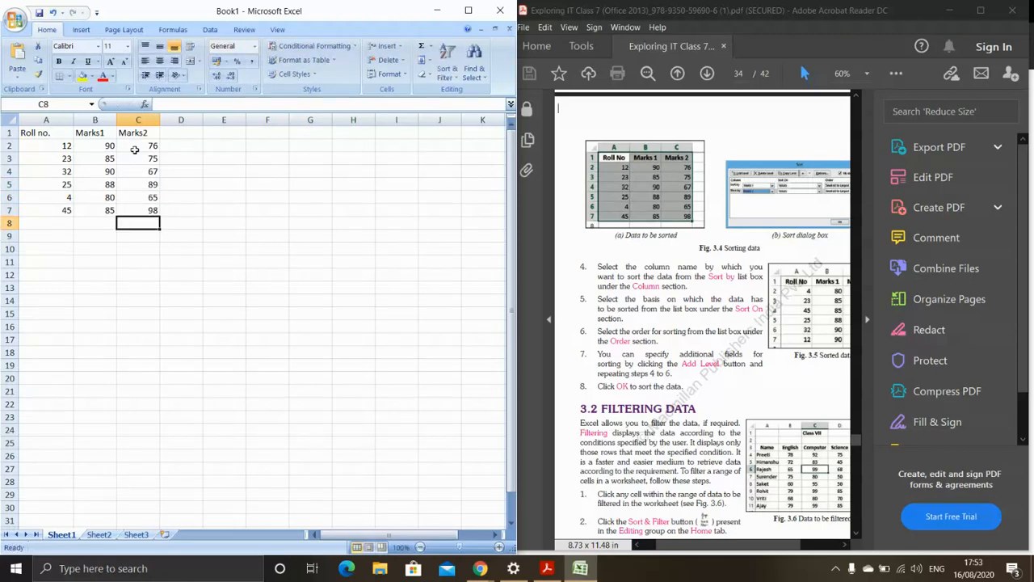
Centre the headings in A1:C1 horizontally and vertically and make them bold
scroll(616, 351, "down", 1)
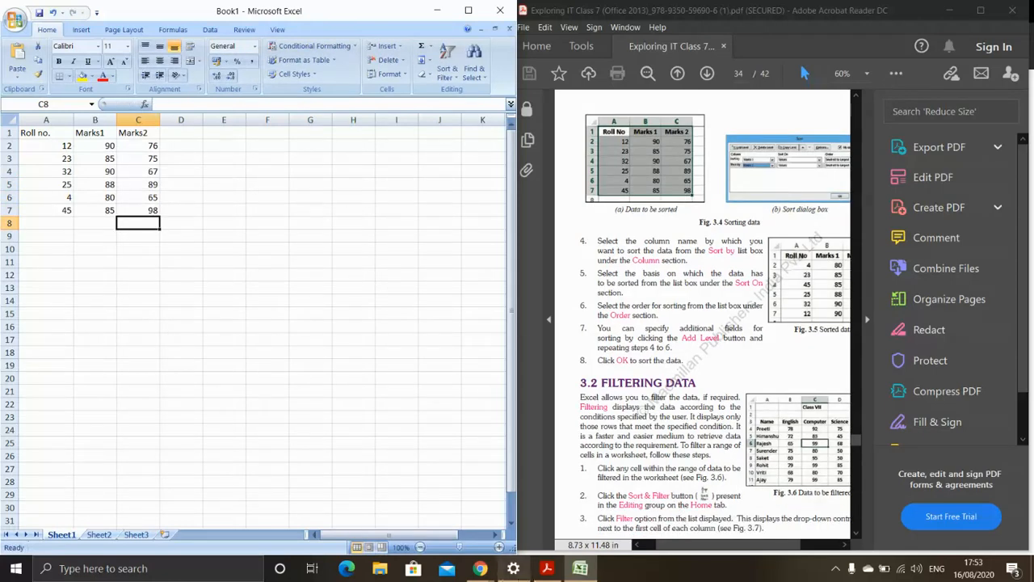
left_click(743, 551)
mouse_move(749, 547)
left_mouse_down()
mouse_move(715, 546)
mouse_move(747, 547)
left_mouse_up()
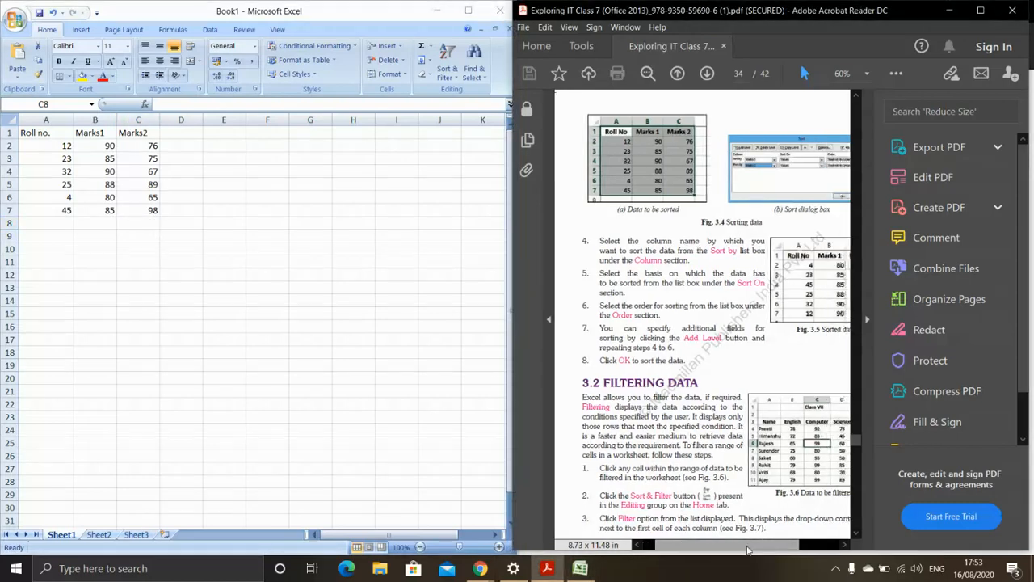
left_click(35, 134)
left_click_drag(43, 135, 143, 179)
left_click(138, 274)
left_click_drag(35, 134, 139, 133)
left_click(159, 46)
left_click(159, 60)
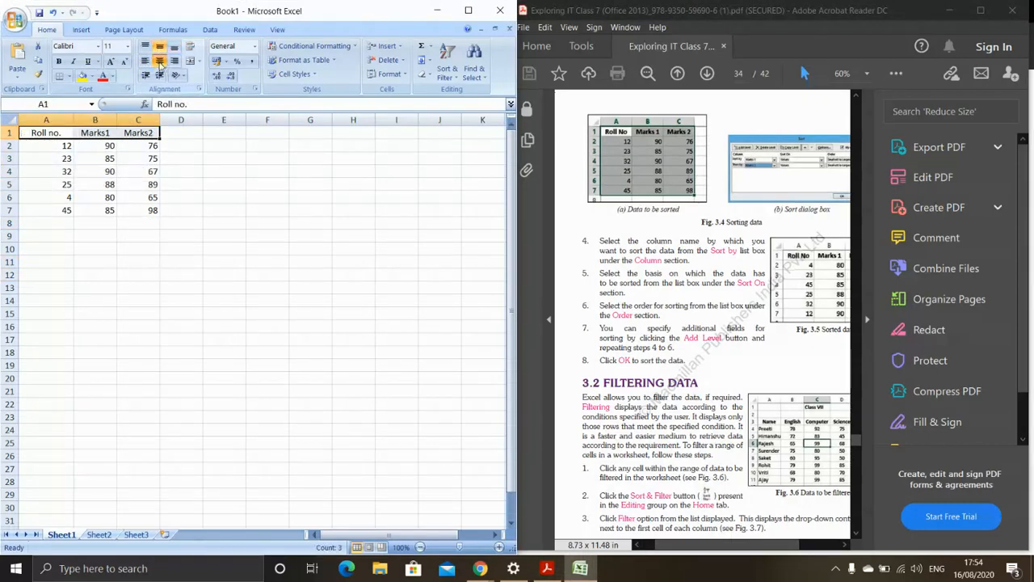
left_click(59, 61)
left_click(122, 196)
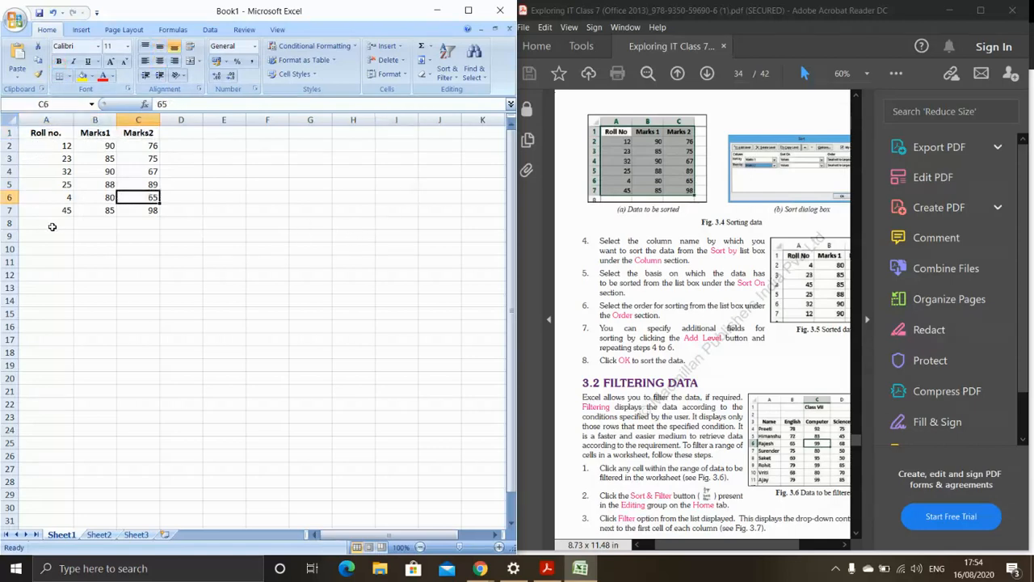
left_click(91, 236)
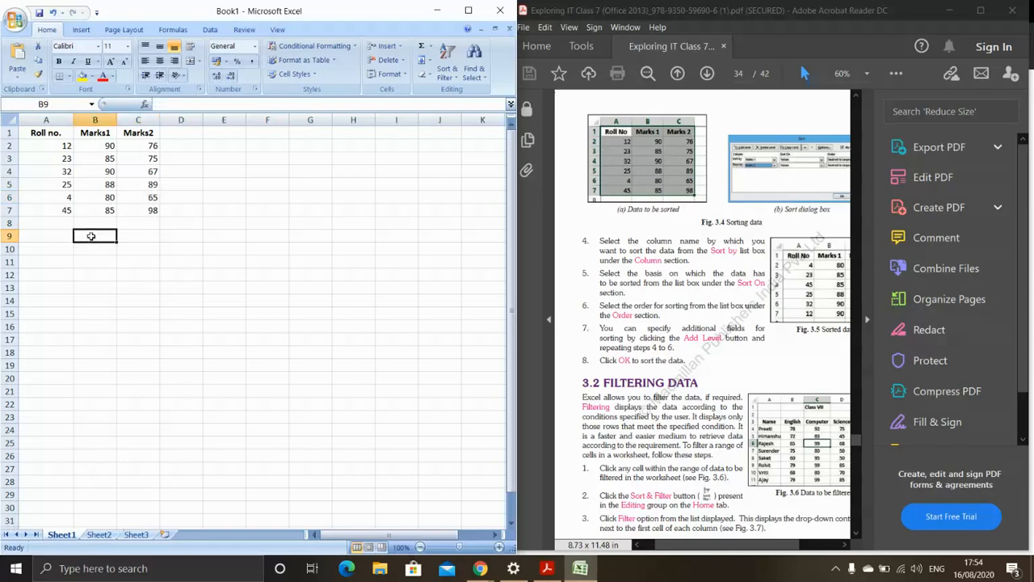
Select the whole table A1:C7 including its headings and open the custom sort settings for it
left_click(33, 133)
left_click_drag(38, 135, 153, 206)
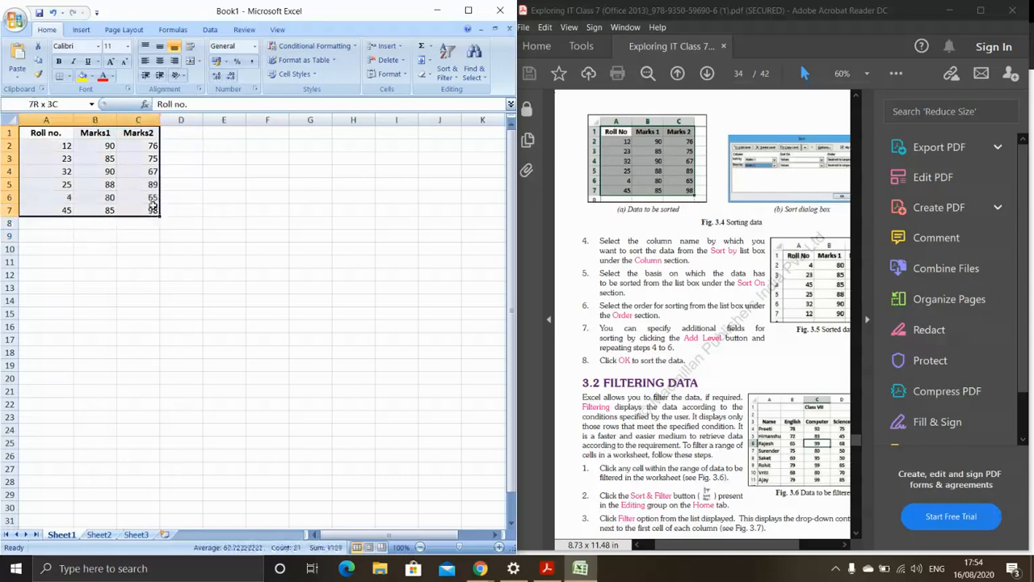
left_click(447, 63)
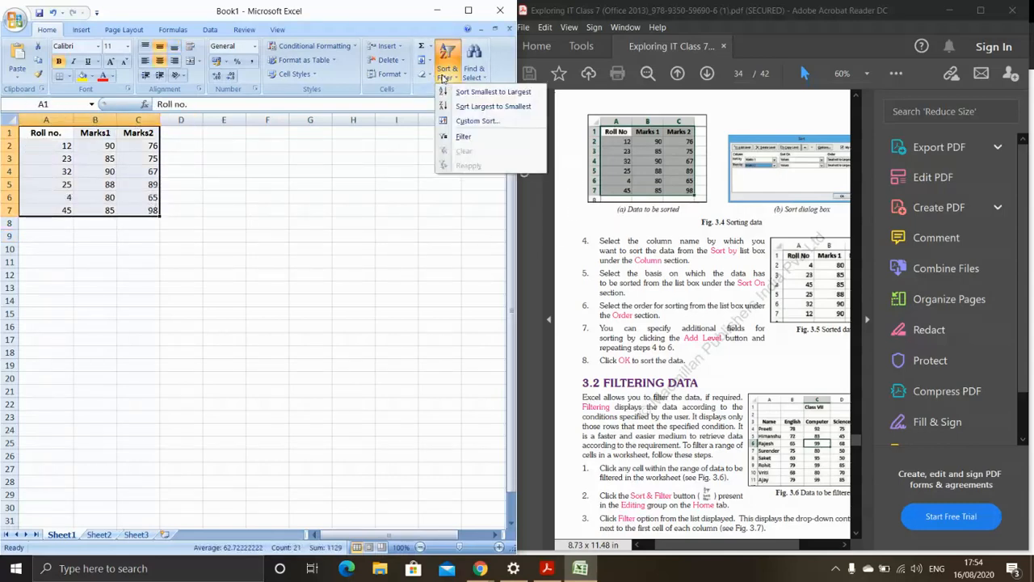
left_click(488, 120)
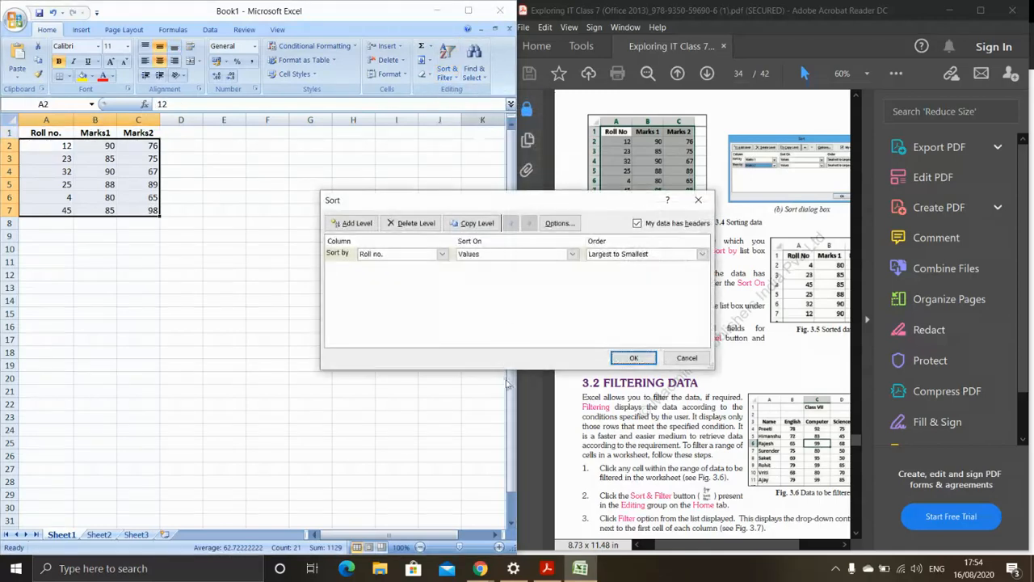
left_click(441, 254)
left_click(441, 257)
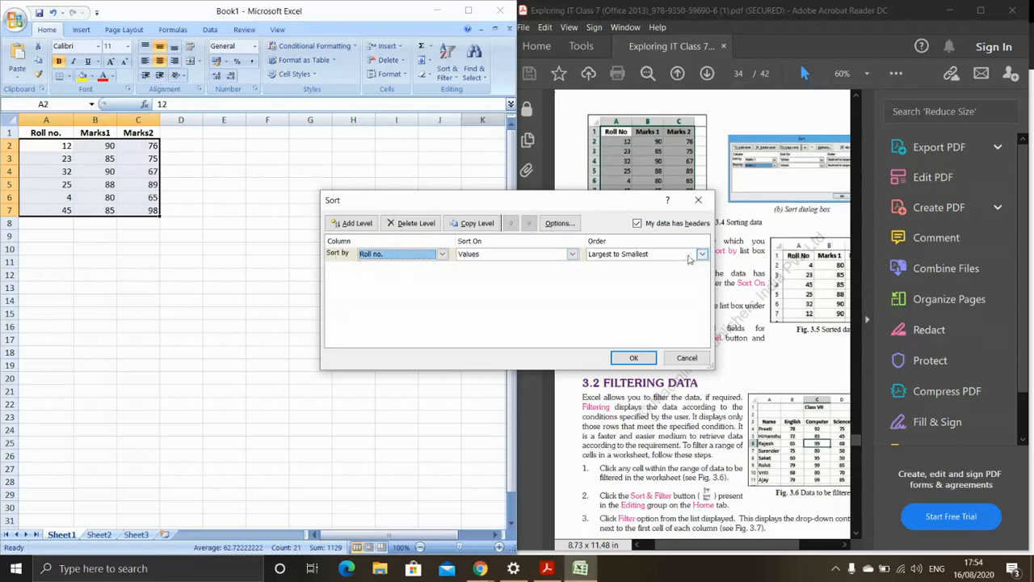
Set the sort level to the Marks1 column with the order Smallest to Largest
left_click(440, 255)
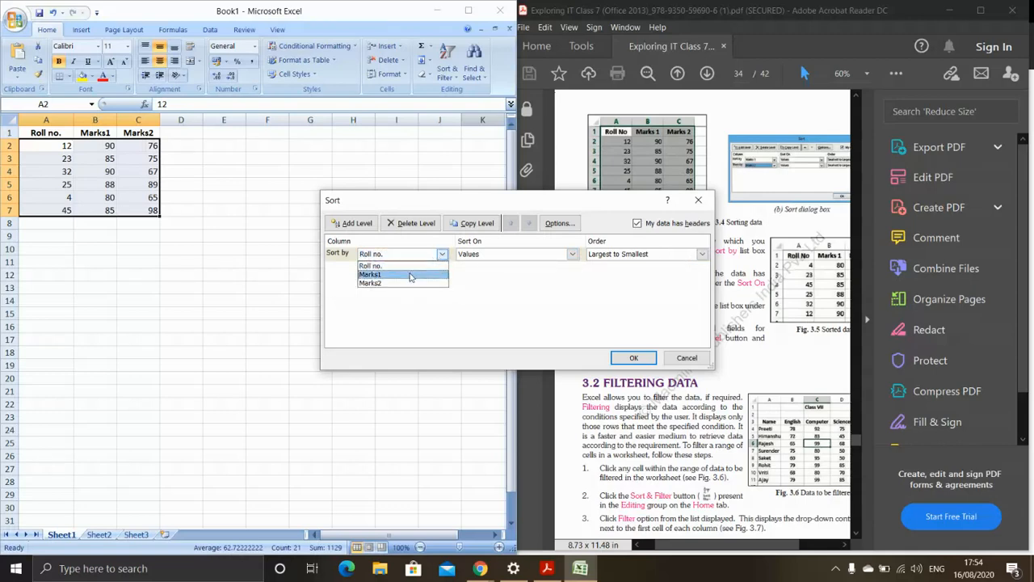
left_click(412, 276)
left_click(703, 256)
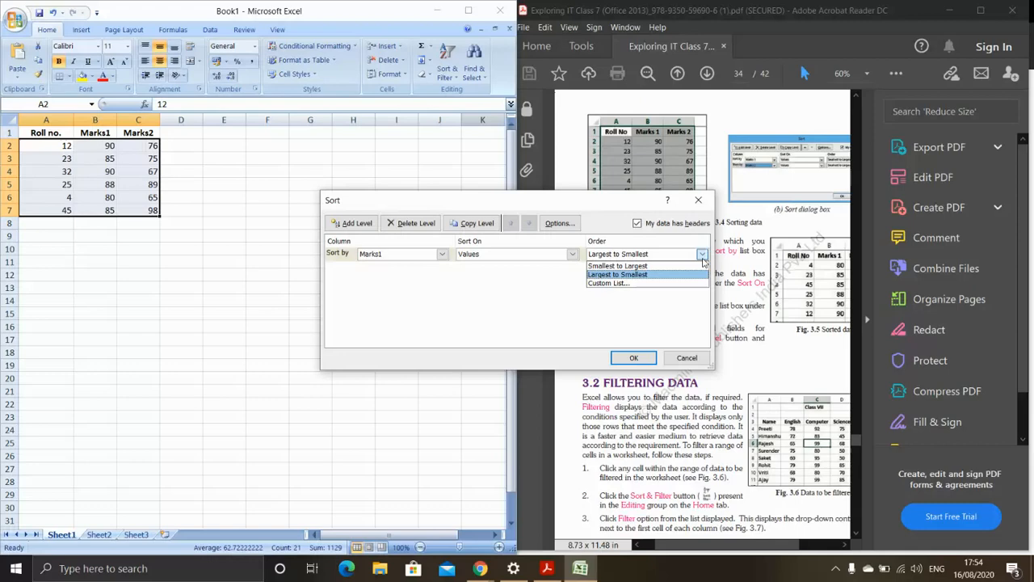
left_click(638, 267)
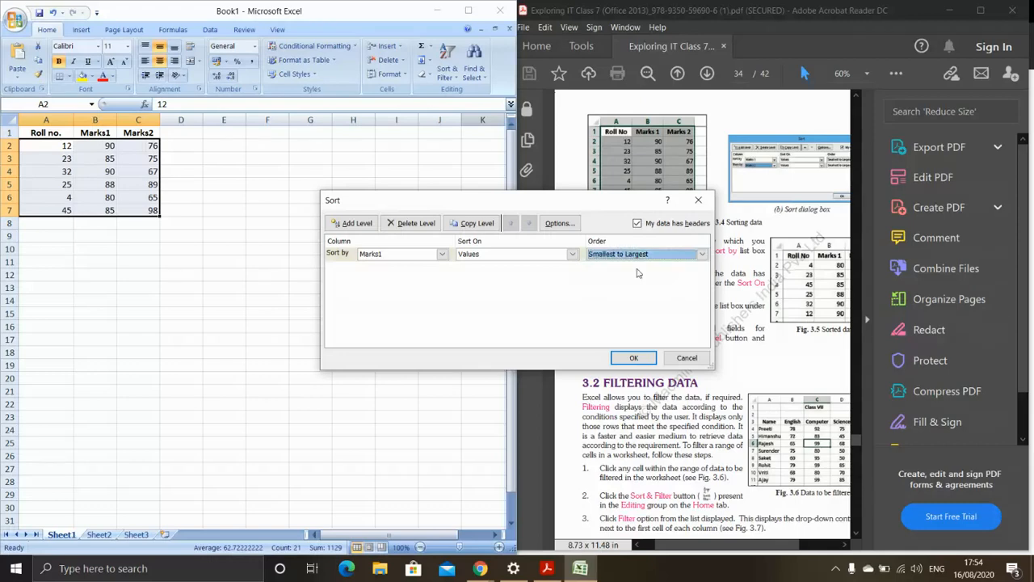
Change the sort column to Marks2, keep the order Smallest to Largest, and apply the sort
left_click(442, 255)
left_click(378, 284)
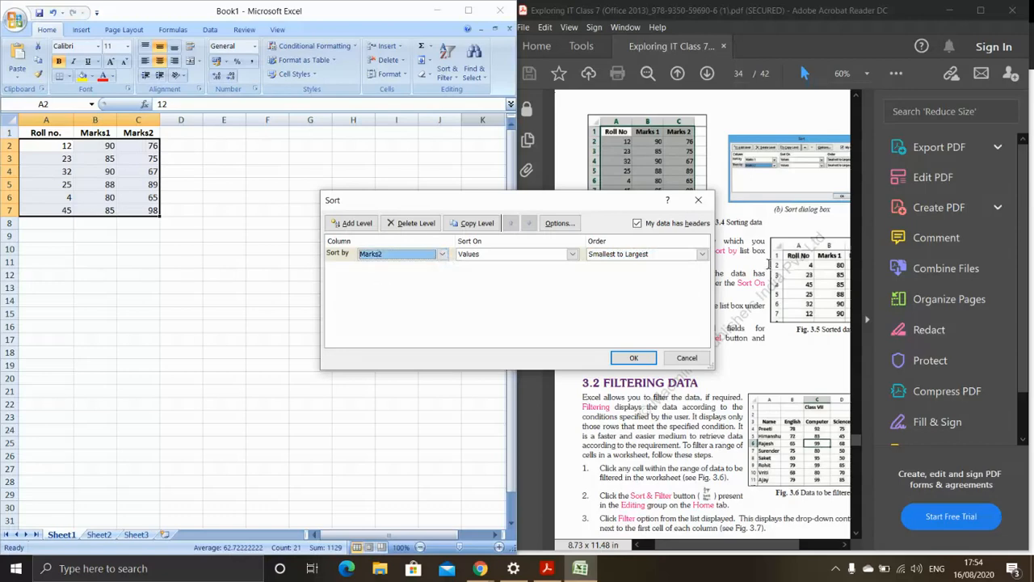
left_click(702, 254)
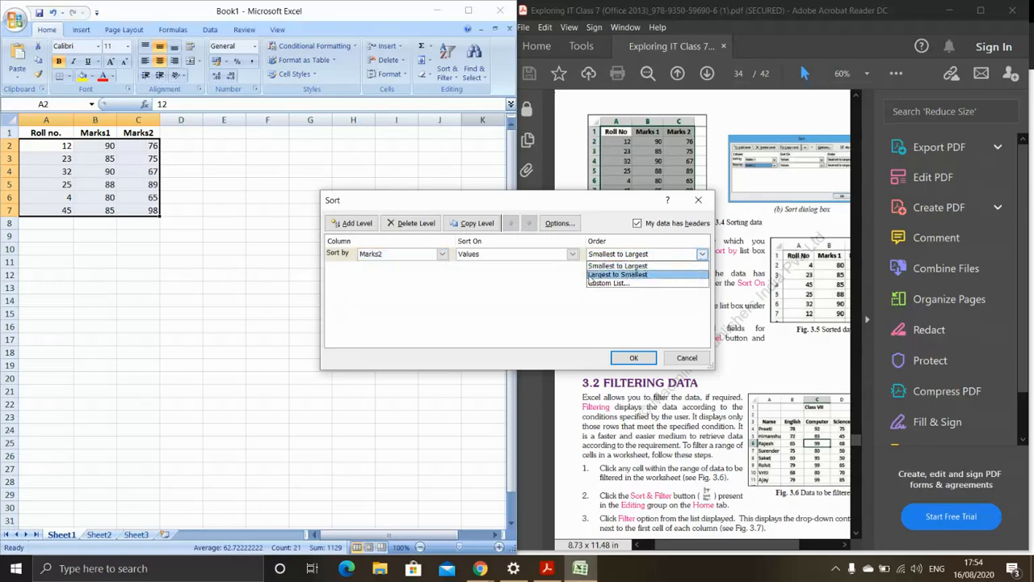
left_click(617, 267)
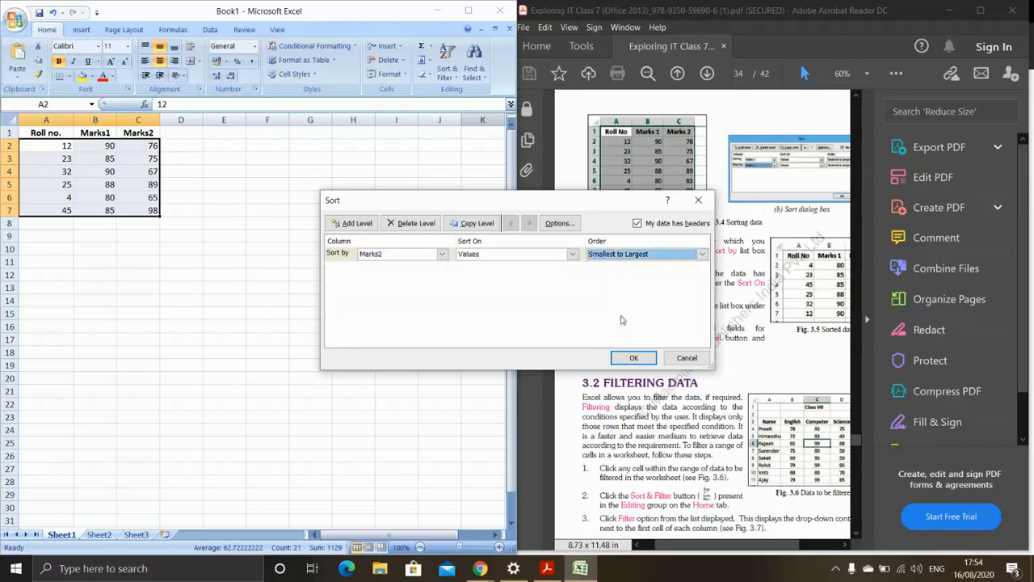
left_click(633, 357)
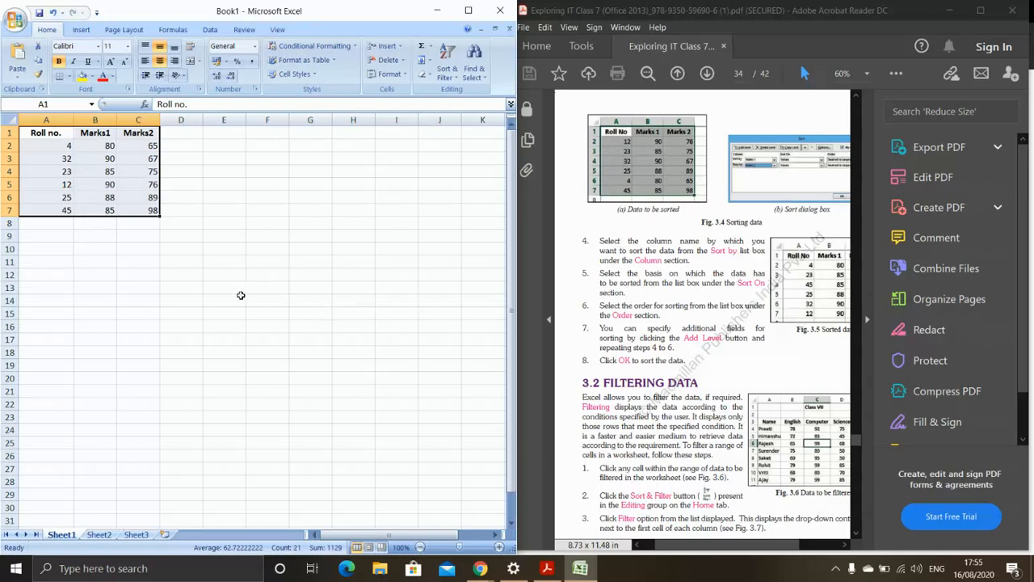
Look through the textbook's sorting steps and on to section 3.2 Filtering Data with Fig. 3.6
scroll(719, 333, "up", 1)
scroll(601, 368, "up", 2)
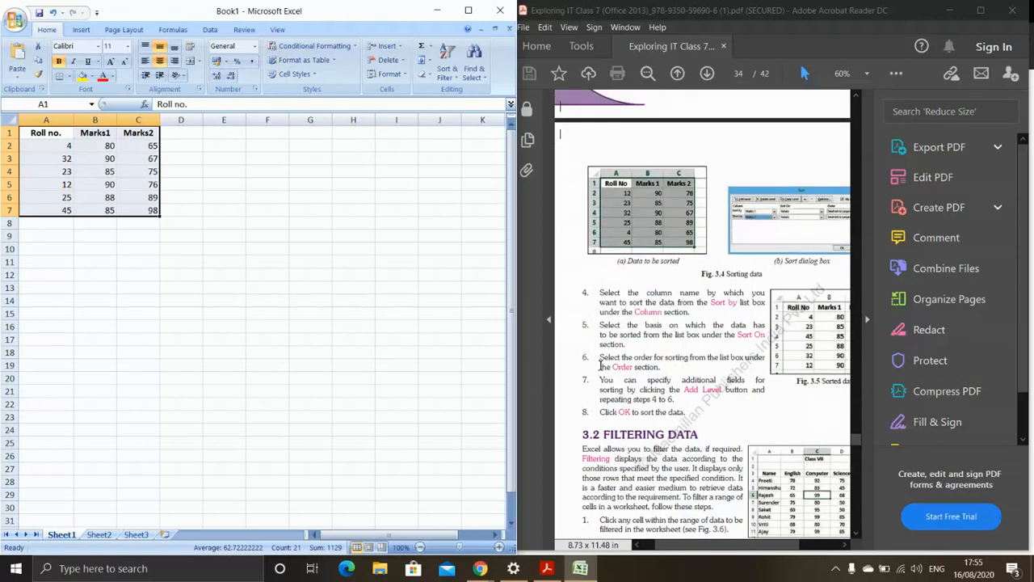
scroll(639, 383, "down", 3)
scroll(731, 346, "down", 4)
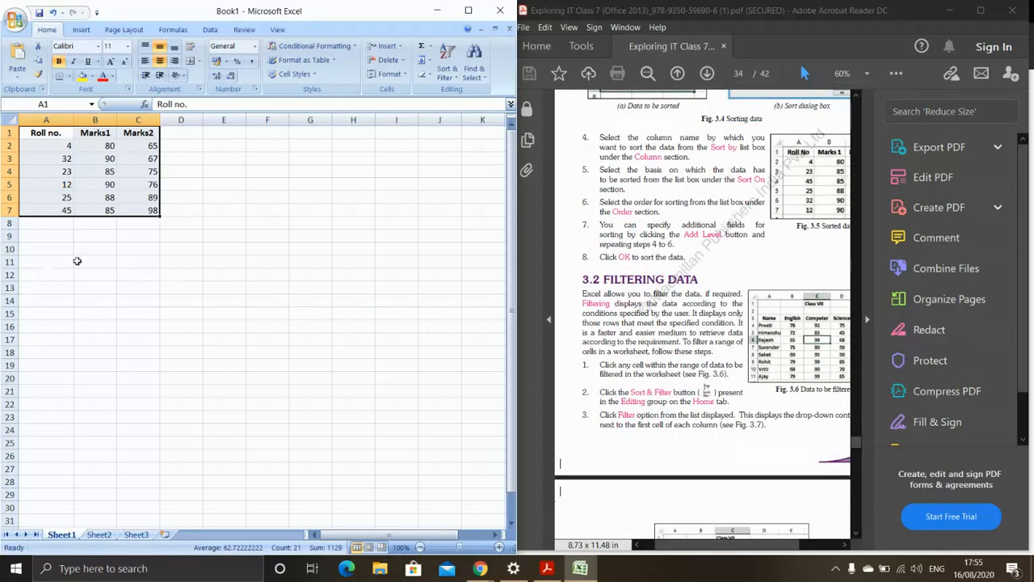
scroll(804, 369, "down", 2)
scroll(804, 372, "down", 2)
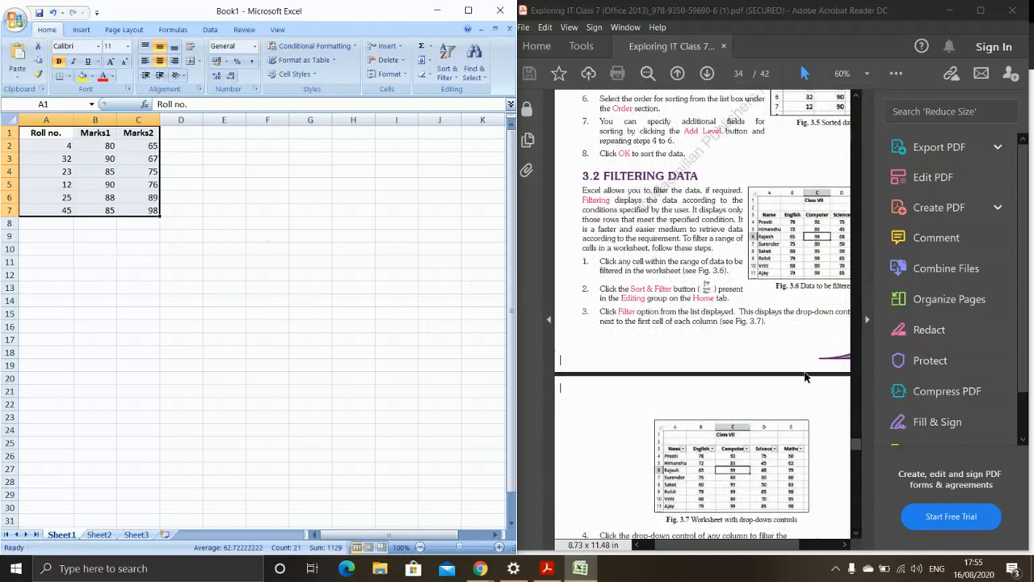
scroll(807, 394, "down", 2)
scroll(806, 394, "down", 3)
scroll(804, 387, "up", 3)
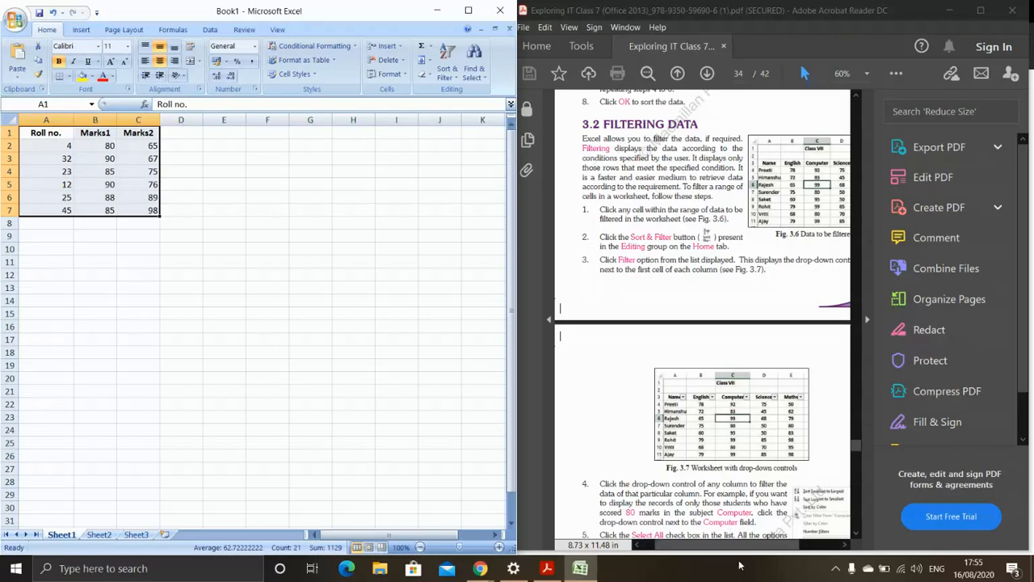
left_click_drag(755, 551, 776, 552)
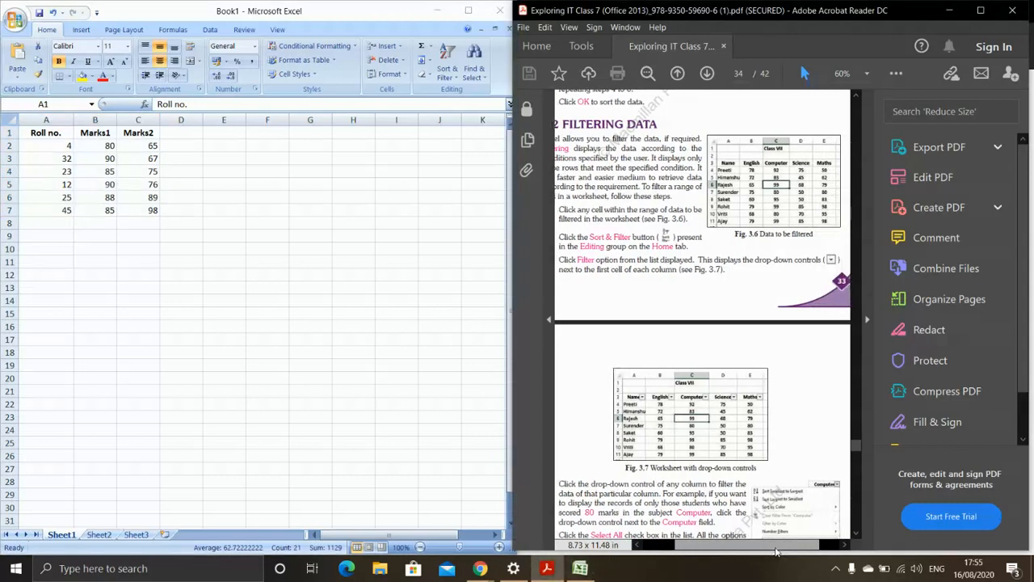
Maximize the textbook PDF window and set its zoom to 75%
left_click(980, 10)
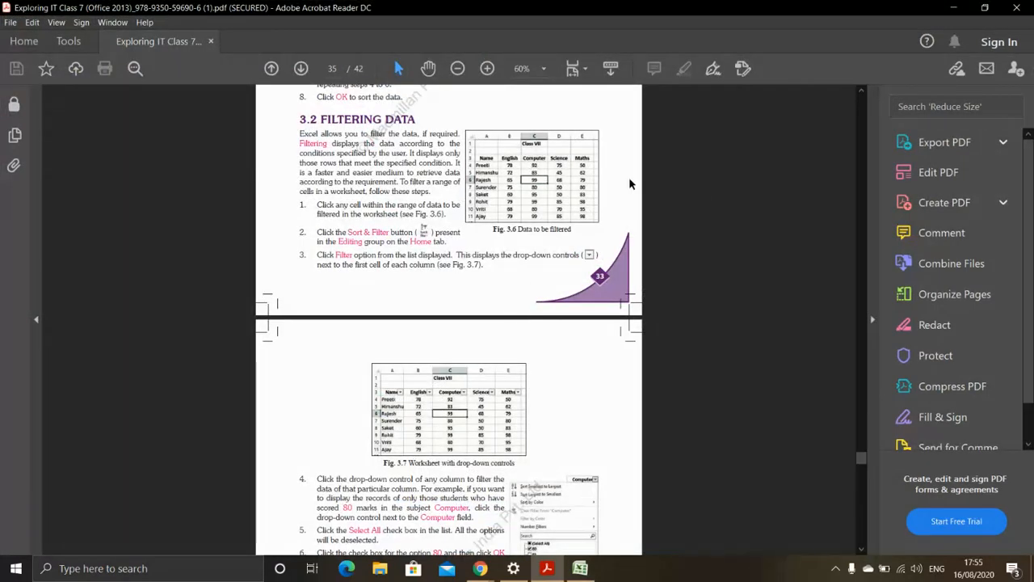
left_click(543, 69)
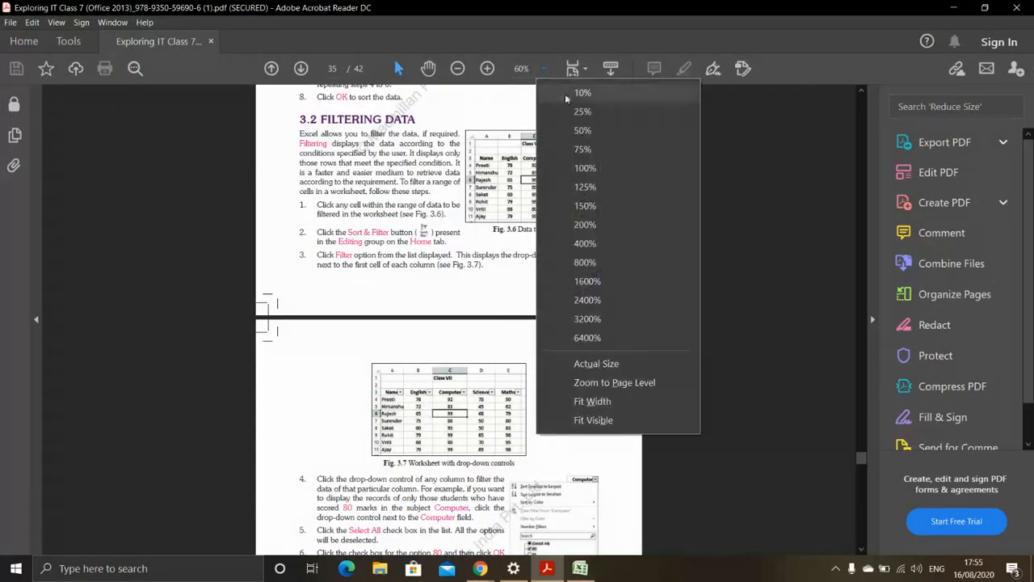
left_click(612, 151)
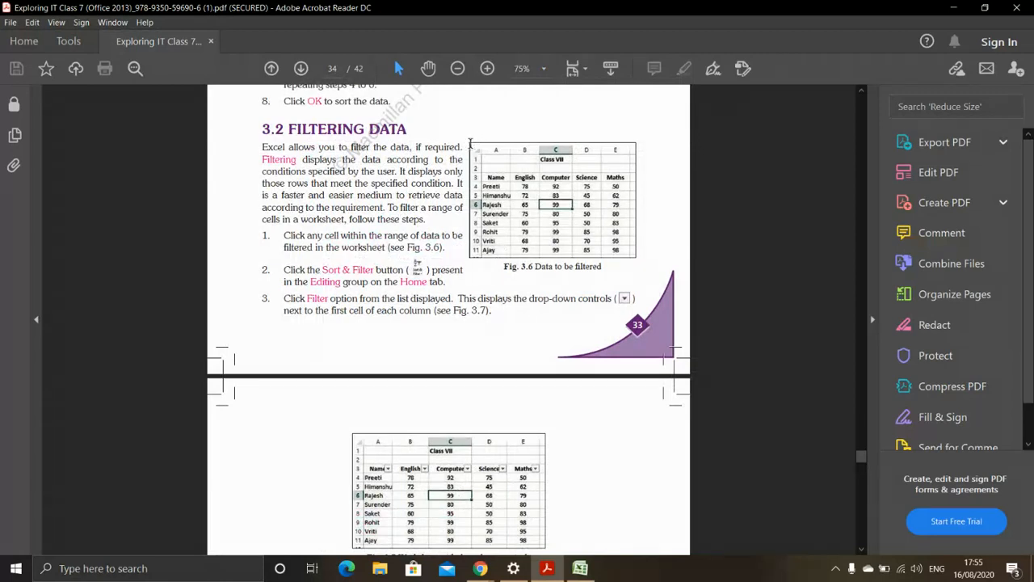
Examine the data to be filtered in Fig. 3.6 and filtering steps 1 to 3 in section 3.2
left_click_drag(472, 145, 600, 252)
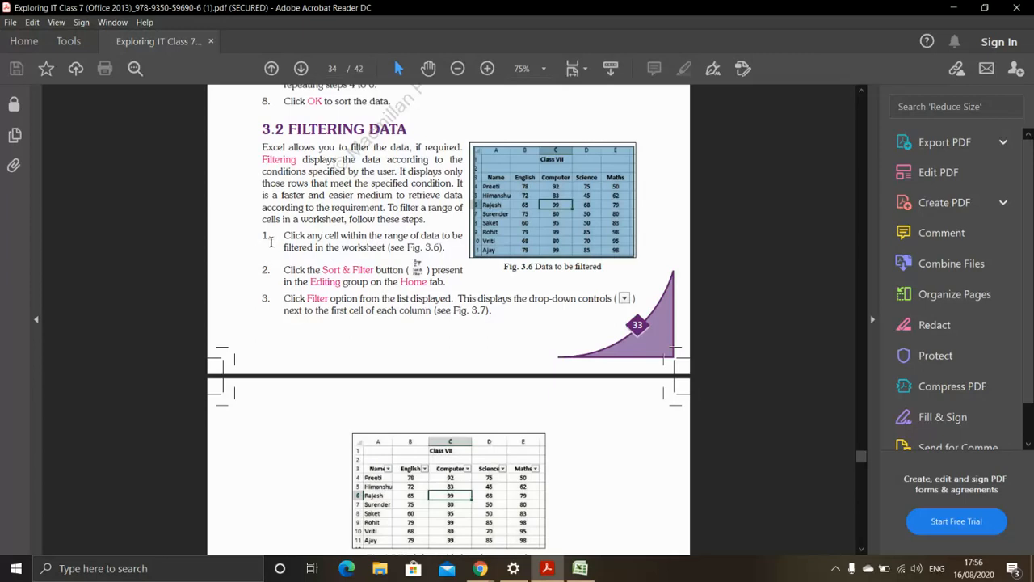
left_click_drag(285, 270, 434, 281)
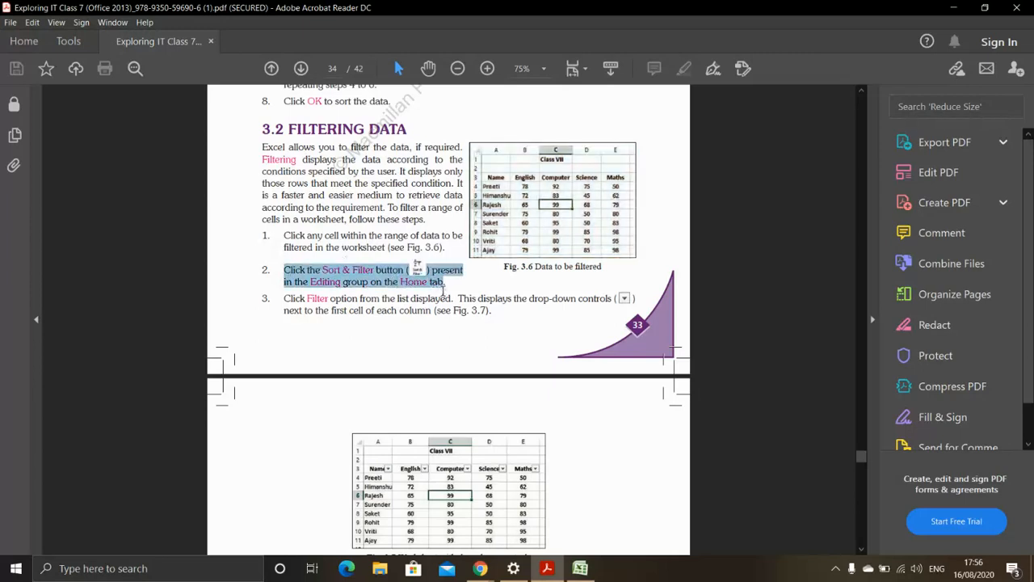
left_click(403, 335)
scroll(429, 359, "down", 5)
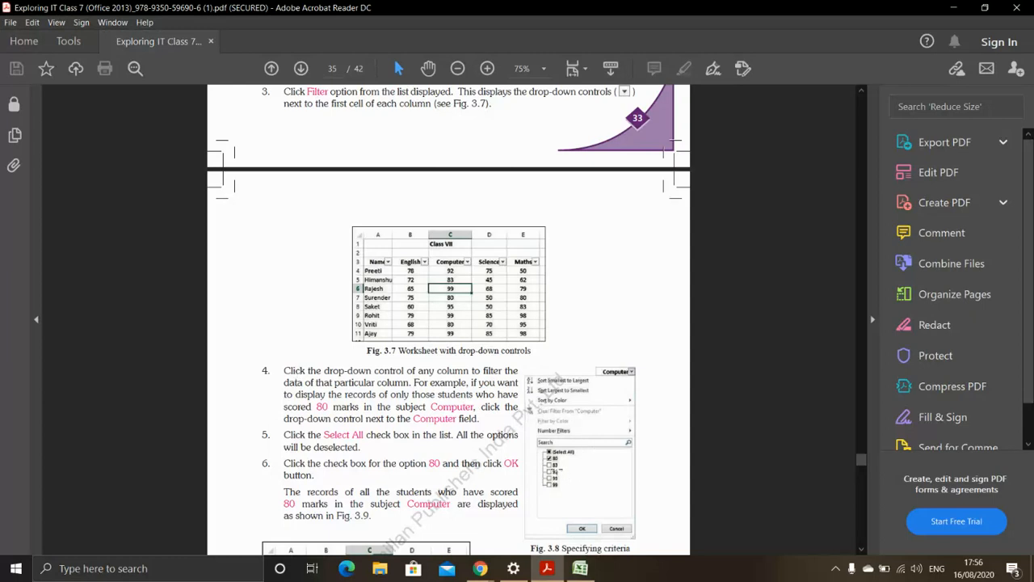
Read filtering steps 4 to 6 alongside the drop-down controls in Fig. 3.7 and the filter criteria in Fig. 3.8
left_click_drag(287, 371, 502, 410)
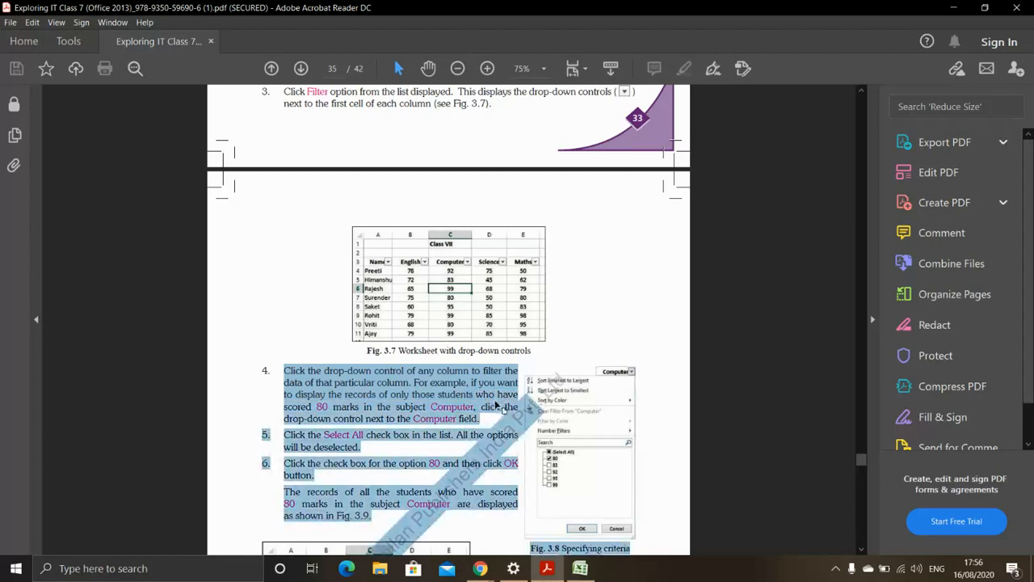
left_click(490, 385)
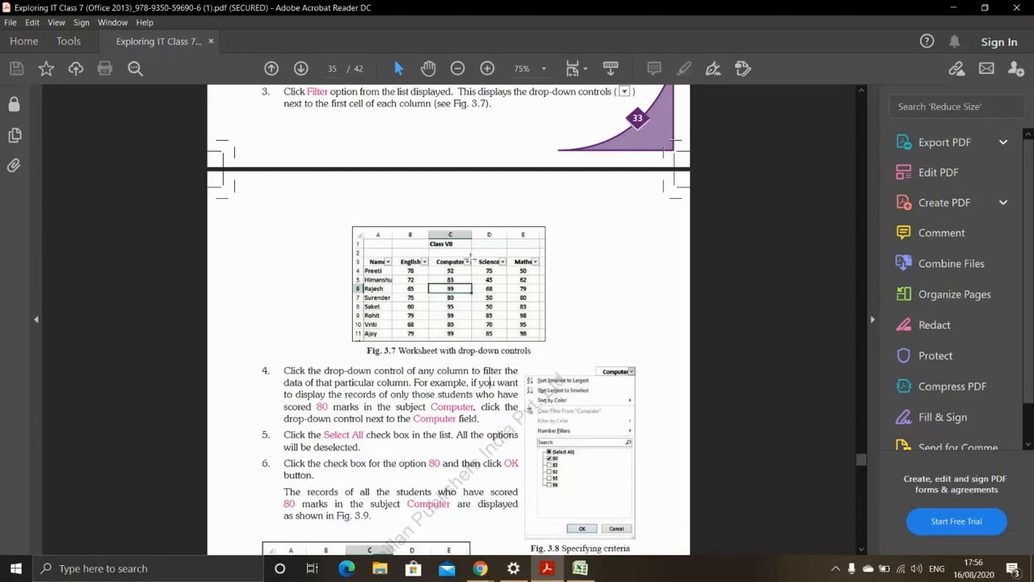
left_click_drag(467, 260, 428, 333)
left_click(675, 199)
scroll(548, 458, "down", 1)
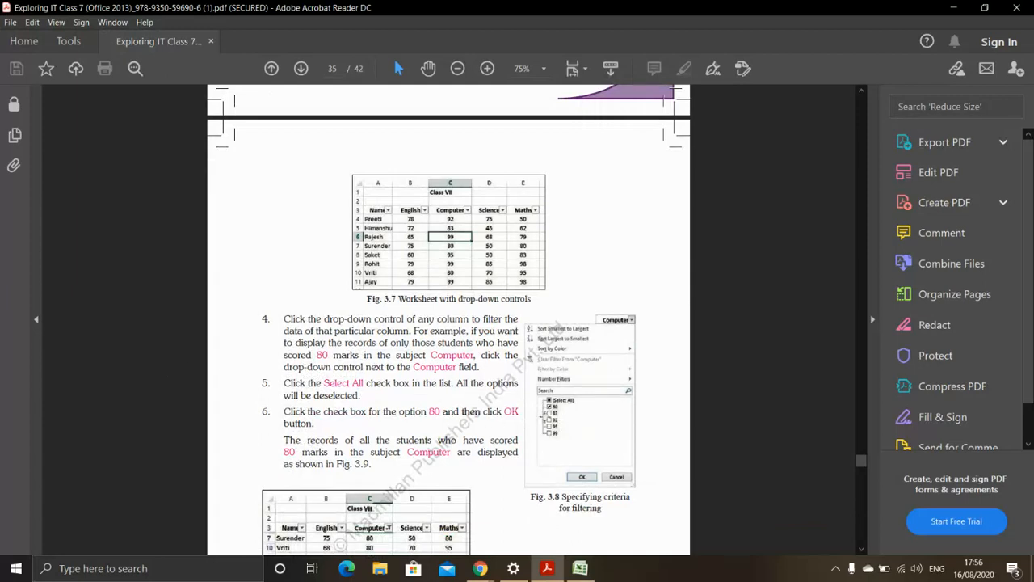
left_click(552, 412)
left_click(586, 477)
Examine the filtered data in Fig. 3.9, the notes on clearing and removing filters, and section 3.2.1 Custom Filtering
scroll(323, 400, "down", 2)
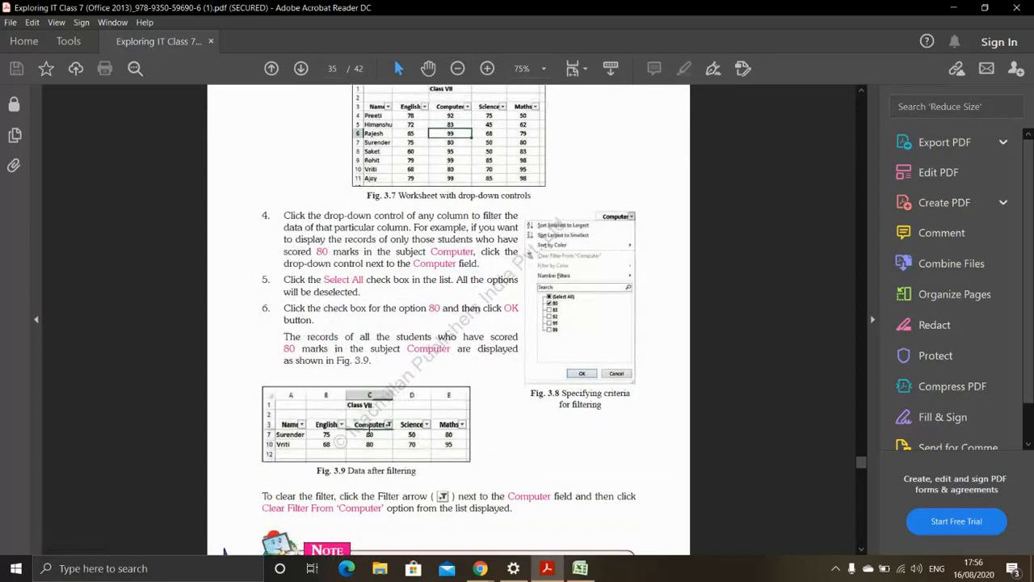
mouse_move(373, 443)
left_mouse_down()
mouse_move(376, 455)
mouse_move(380, 446)
left_mouse_up()
left_click(376, 437)
scroll(377, 441, "down", 3)
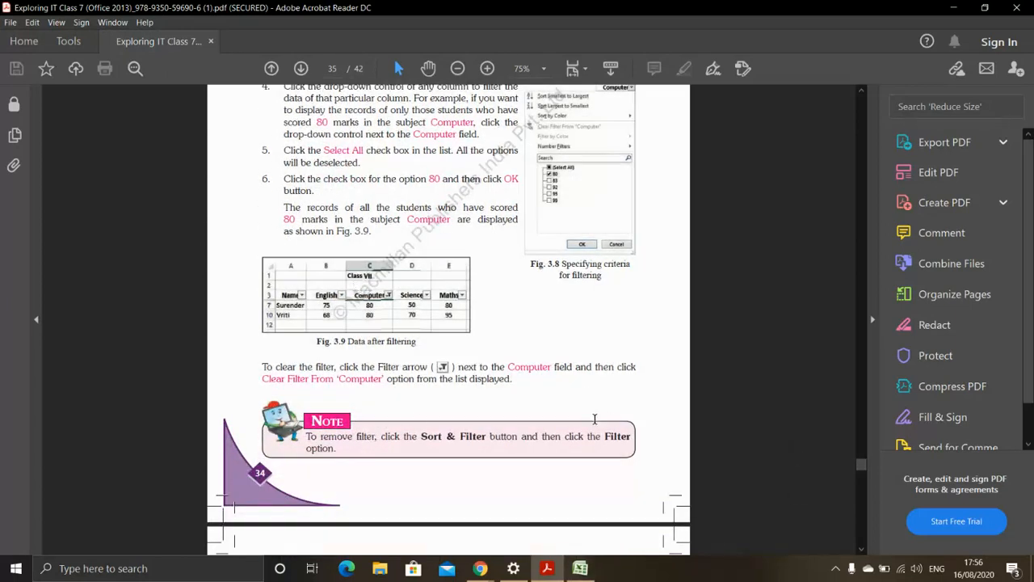
scroll(412, 380, "down", 7)
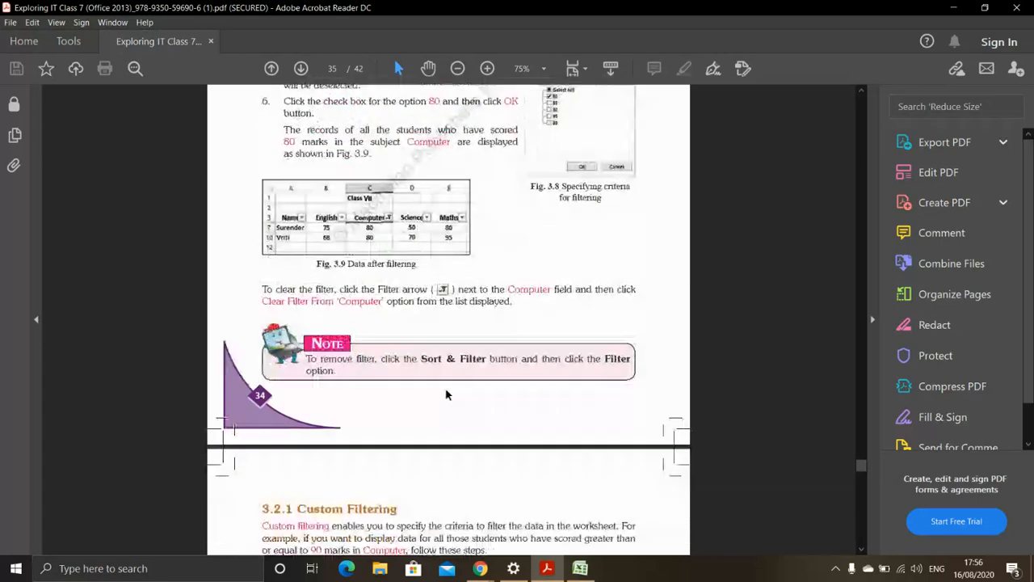
scroll(409, 386, "down", 2)
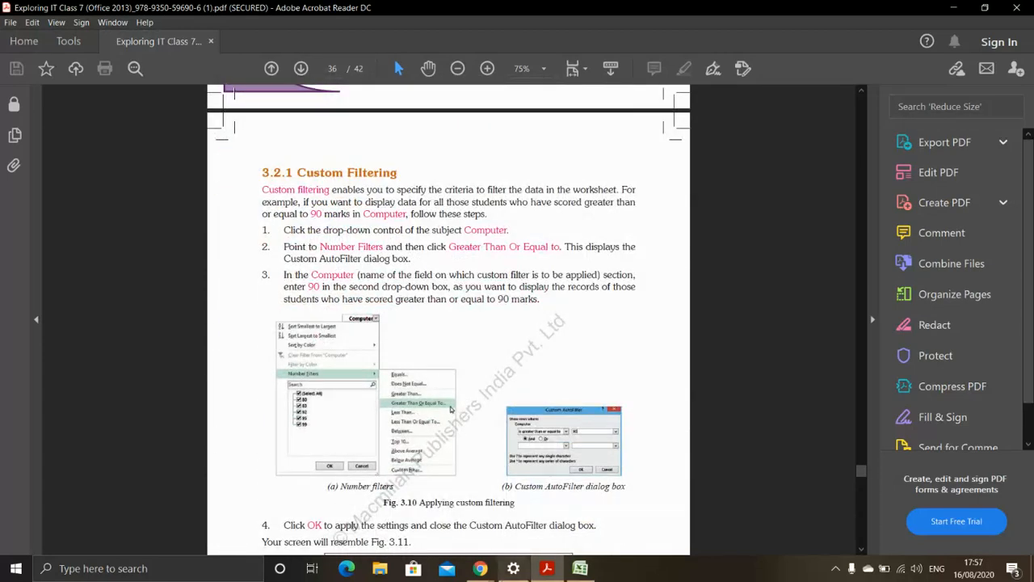
mouse_move(485, 571)
left_click(377, 514)
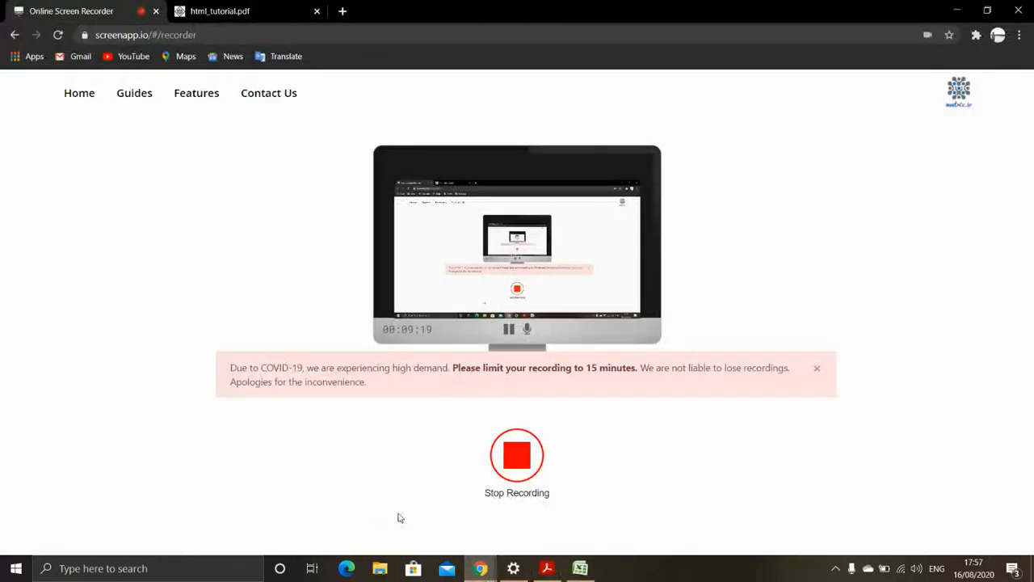